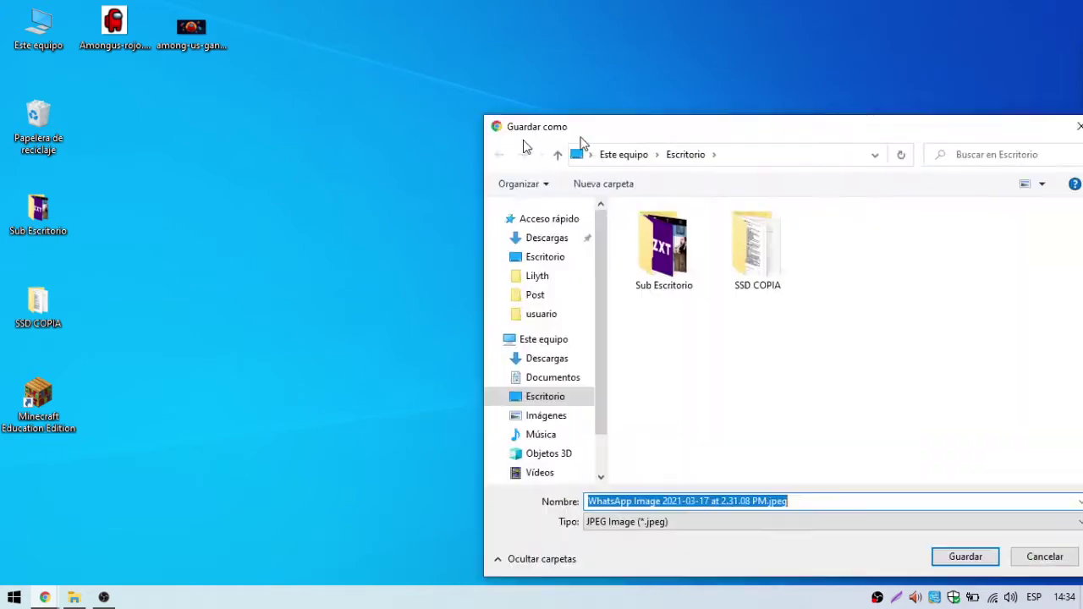
Reposition Chrome's Save As dialog, collapse Quick access, and place the caret in the file name field
left_click_drag(573, 131, 242, 88)
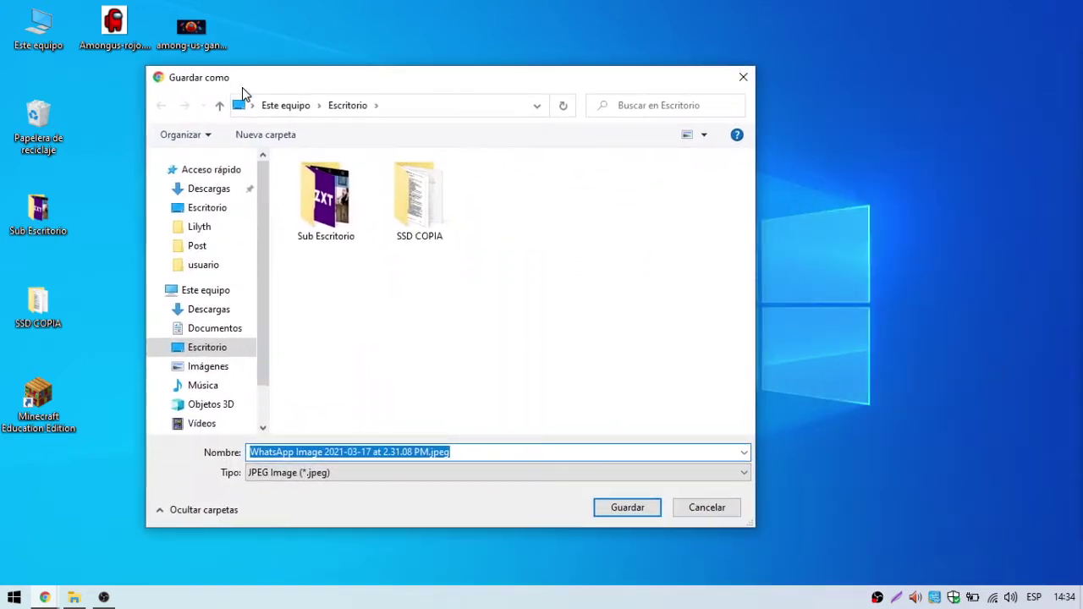
left_click(156, 169)
left_click(311, 452)
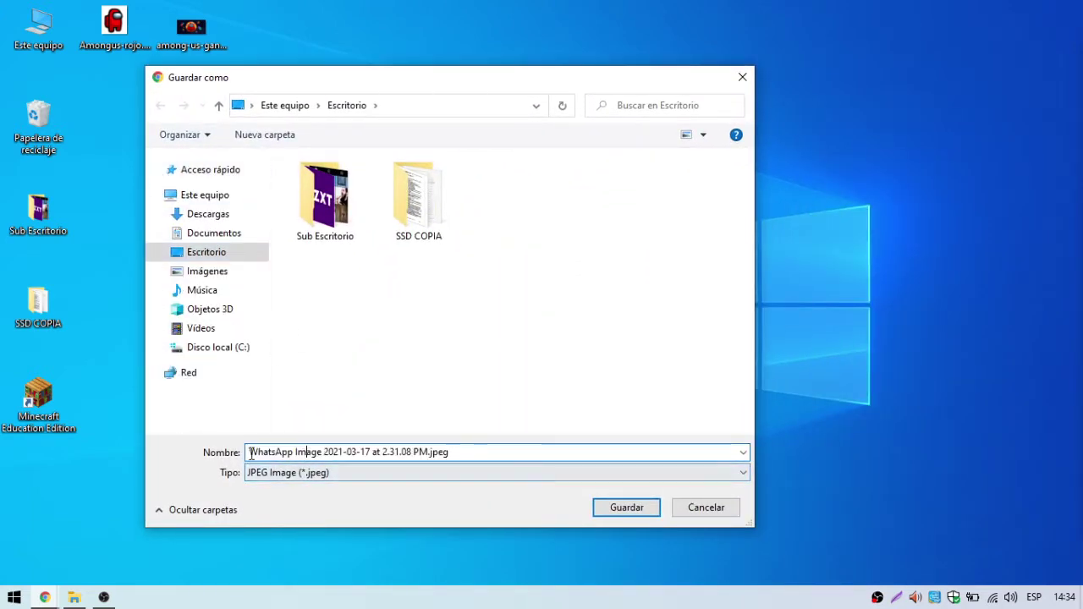
left_click_drag(247, 451, 432, 455)
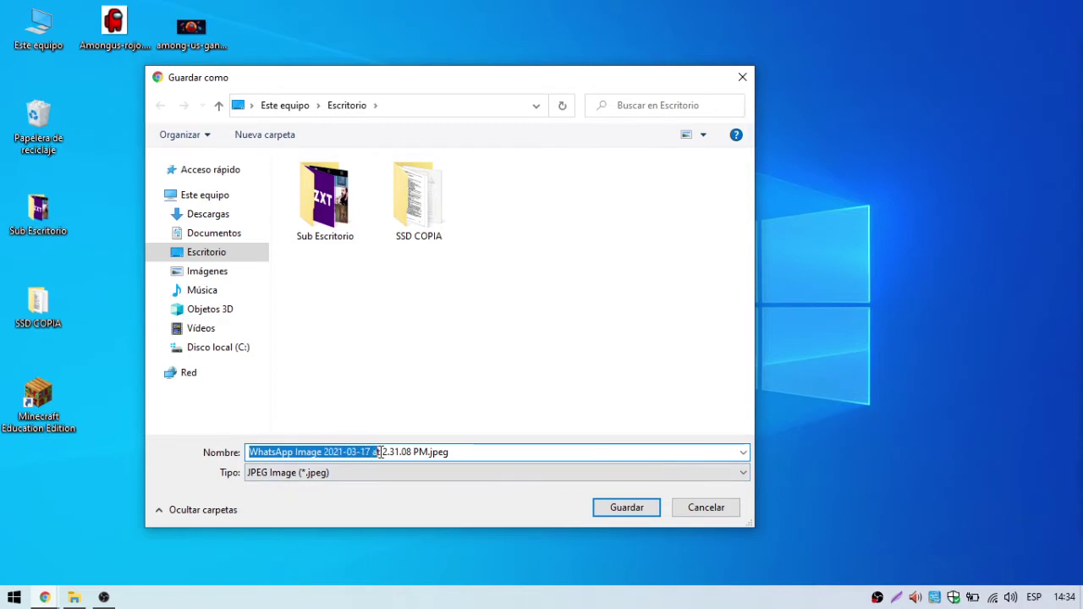
left_click(444, 454)
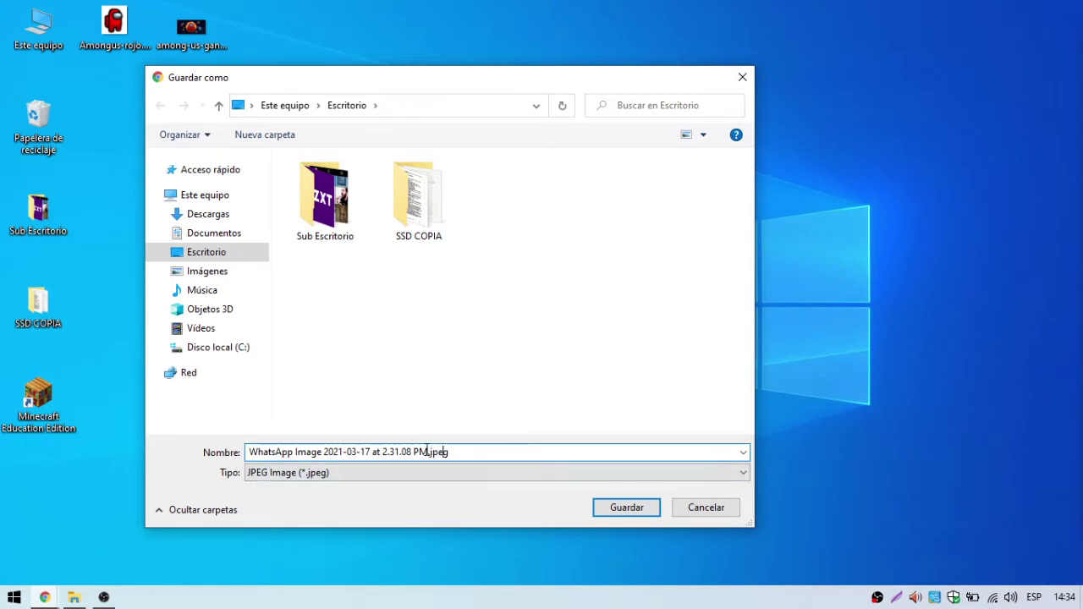
Rename the WhatsApp sketch photo to 'Dibujo Digital.jpg' and save it to the Desktop
left_click_drag(429, 451, 236, 454)
key("BackSpace")
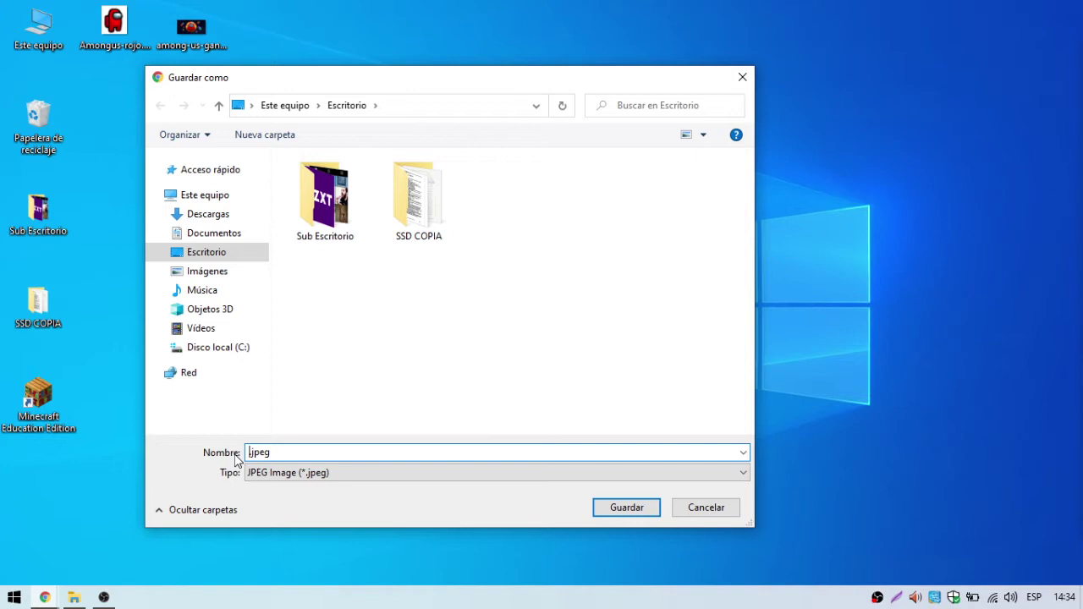
type("Dibujo")
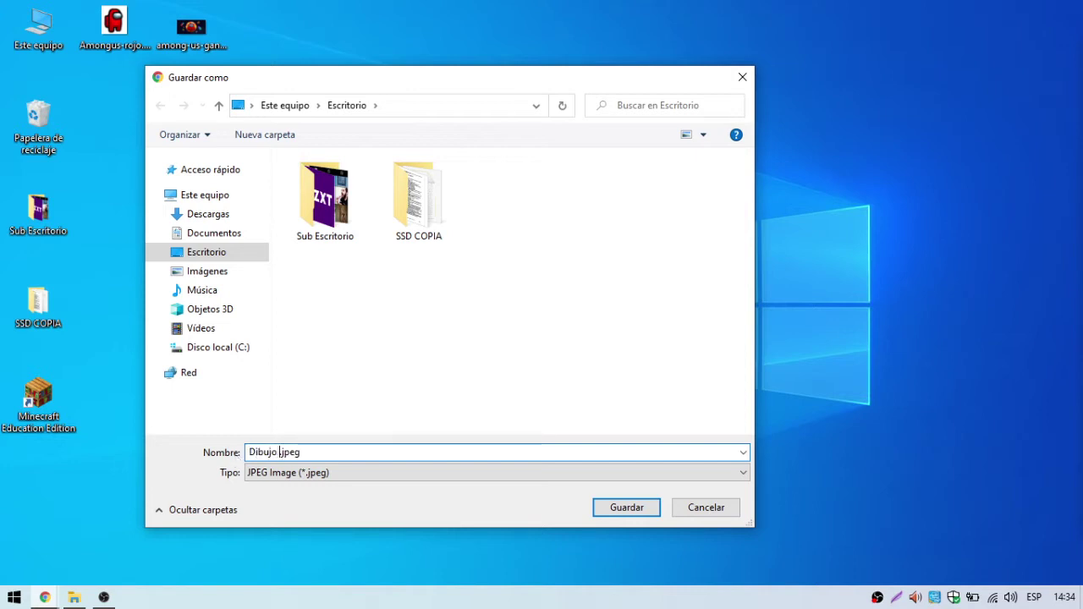
type(" Digital")
key("BackSpace")
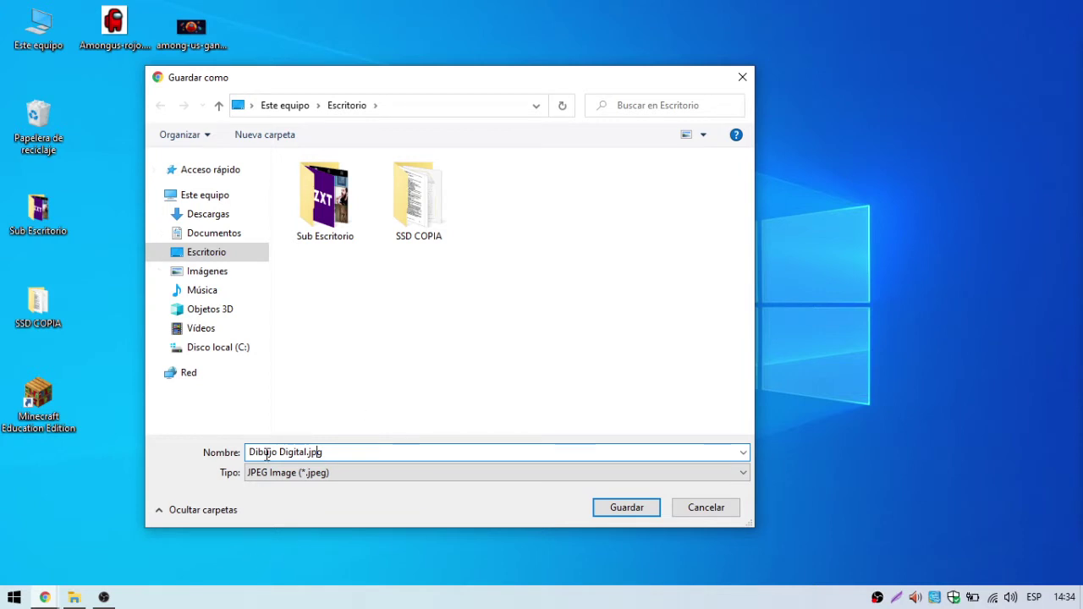
key("ctrl+a")
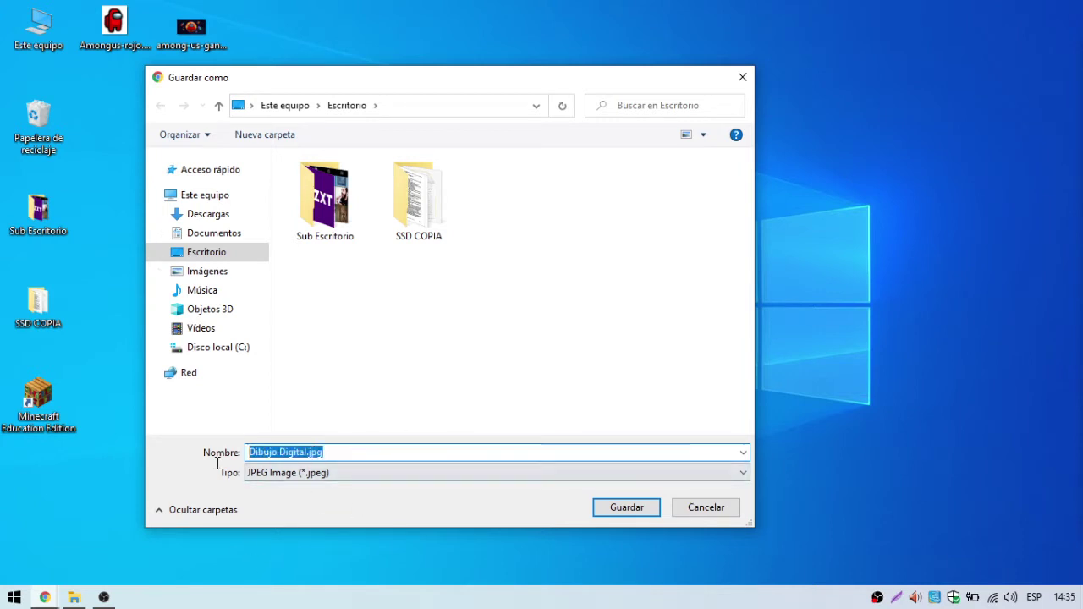
left_click_drag(324, 452, 308, 454)
left_click(320, 453)
left_click(326, 454)
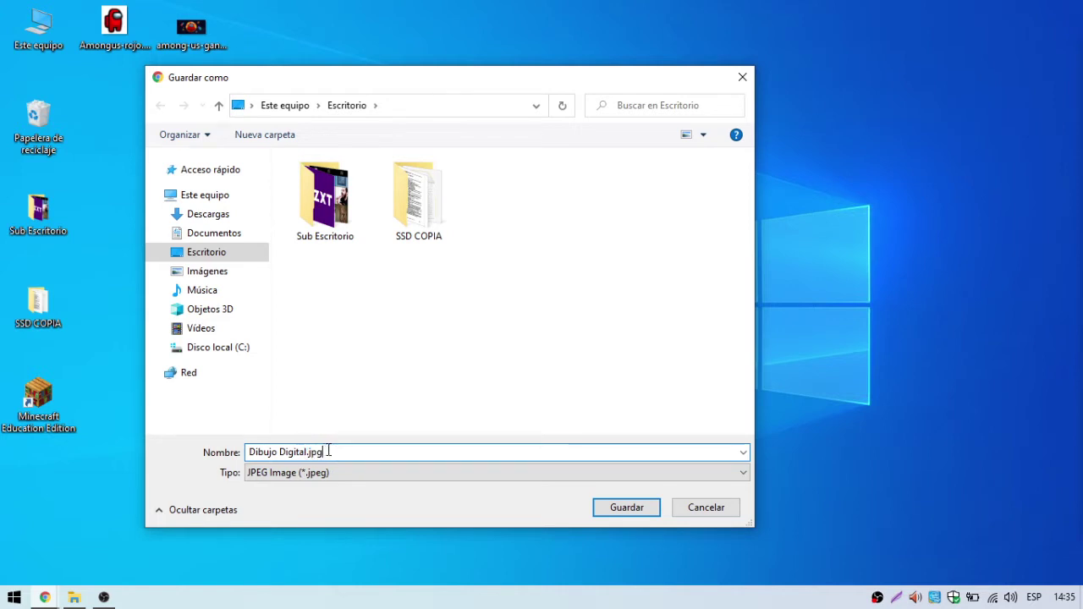
left_click(599, 513)
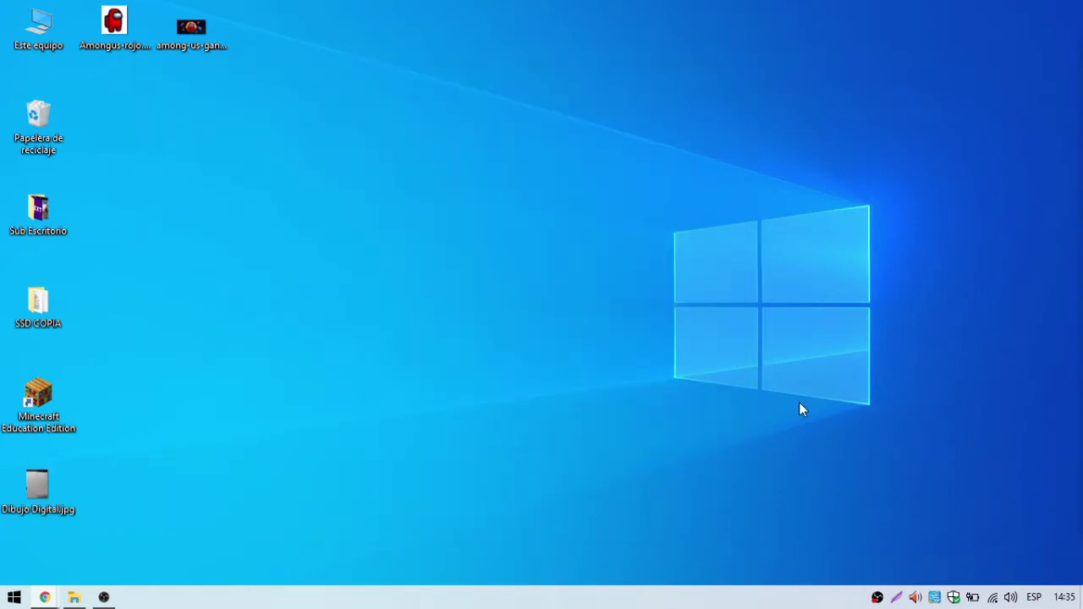
Place the Dibujo Digital.jpg icon beside the Recycle Bin and open it maximized in Paint
left_click_drag(26, 503, 178, 132)
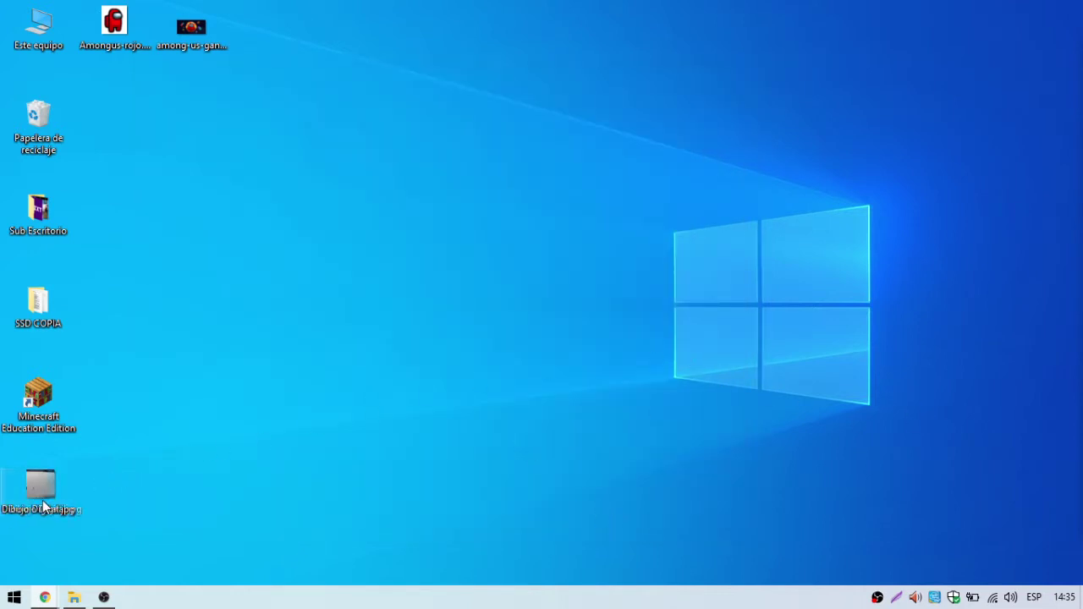
left_click(247, 243)
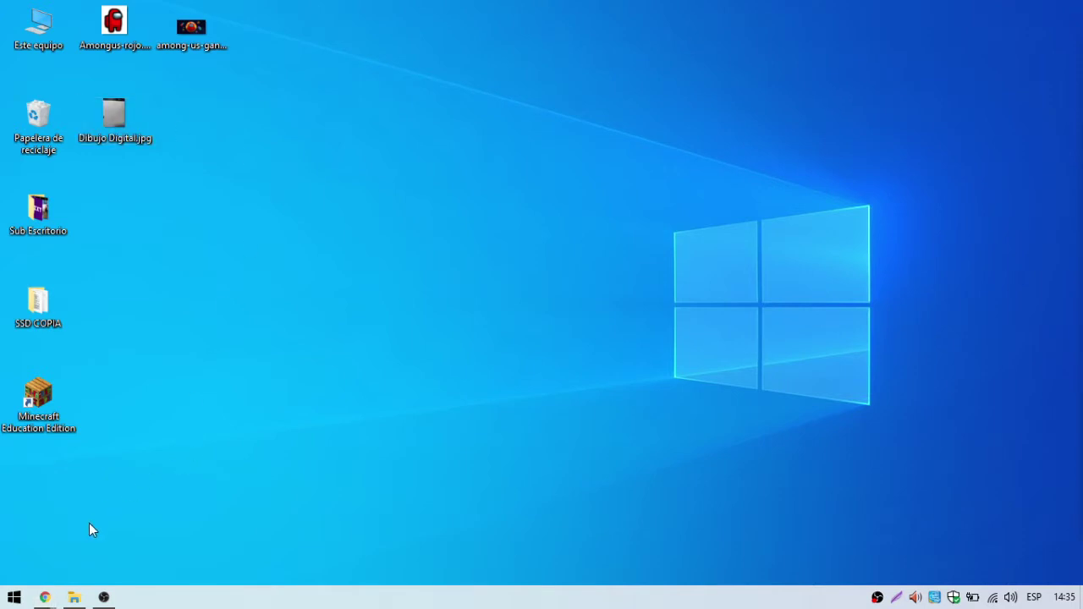
left_click(13, 597)
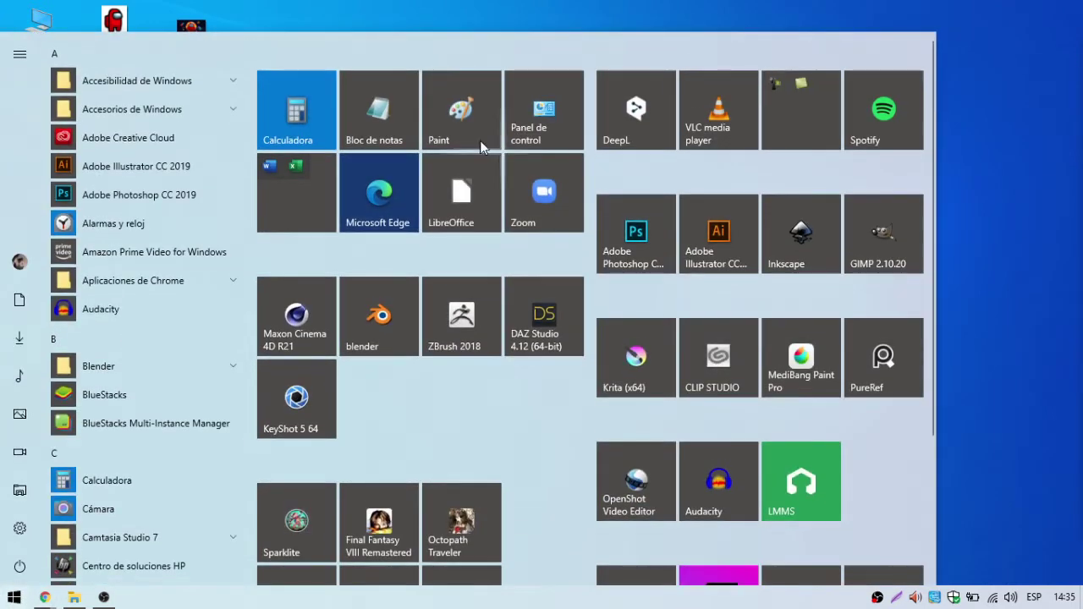
left_click(461, 119)
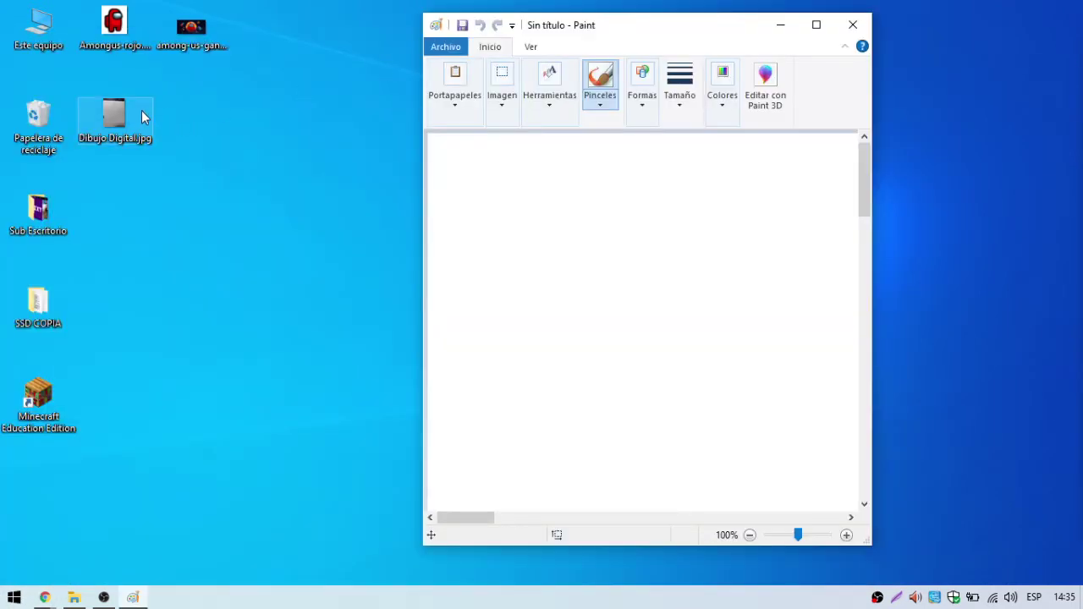
left_click_drag(141, 110, 522, 227)
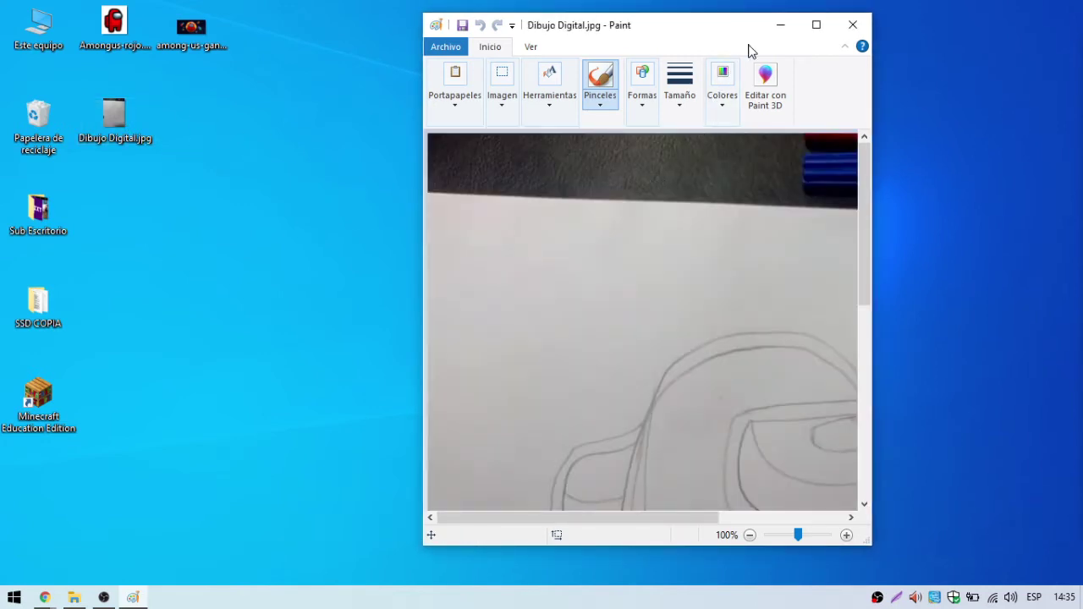
left_click(815, 25)
Scroll through the pencil sketch in Paint, then close Paint
scroll(769, 389, "down", 5)
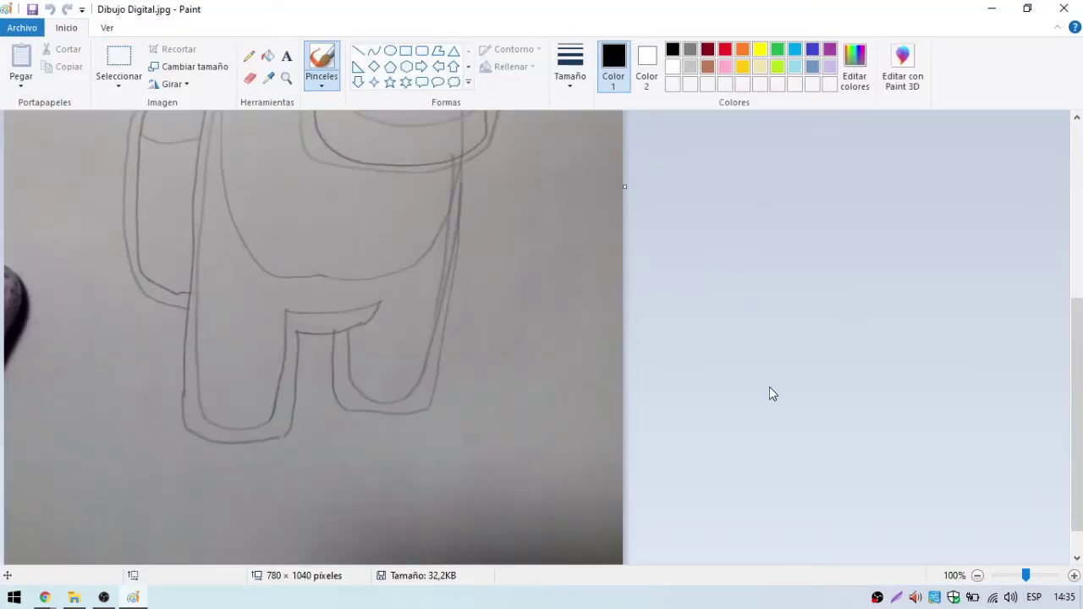
scroll(388, 394, "up", 2)
scroll(388, 393, "up", 1)
scroll(388, 393, "down", 3)
scroll(388, 393, "up", 3)
scroll(388, 393, "down", 2)
scroll(389, 392, "down", 2)
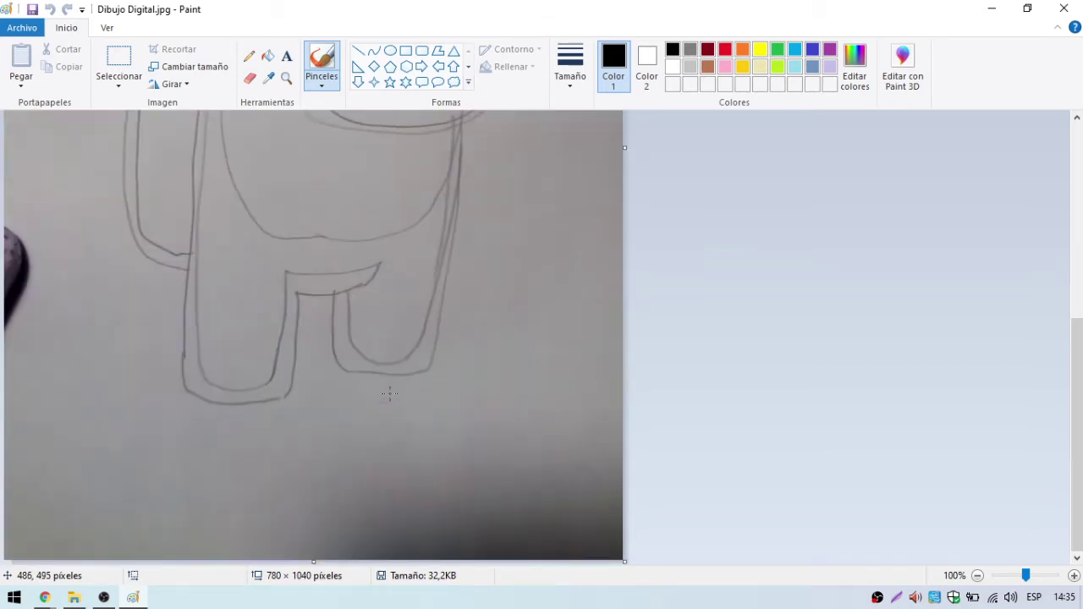
scroll(389, 392, "up", 3)
scroll(389, 392, "down", 2)
scroll(389, 393, "up", 2)
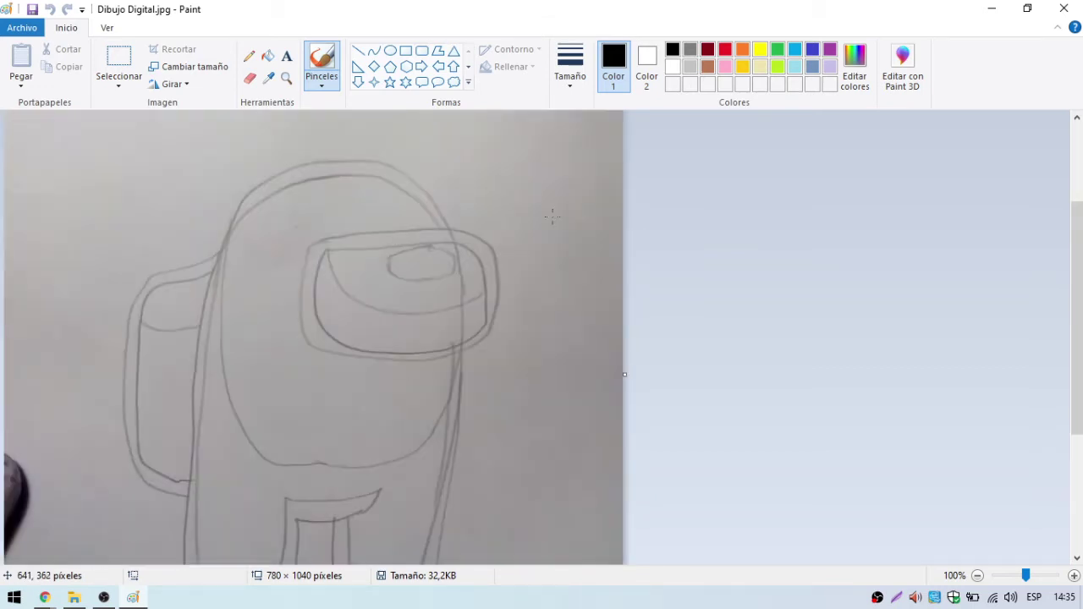
left_click(1064, 8)
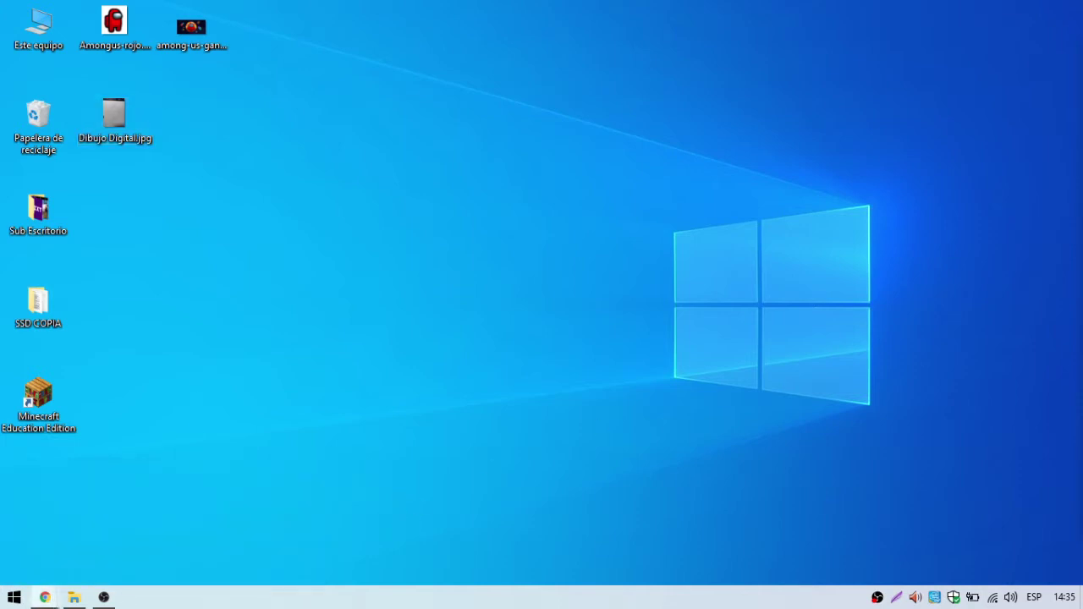
Search Google for 'krita' in Chrome
left_click(44, 597)
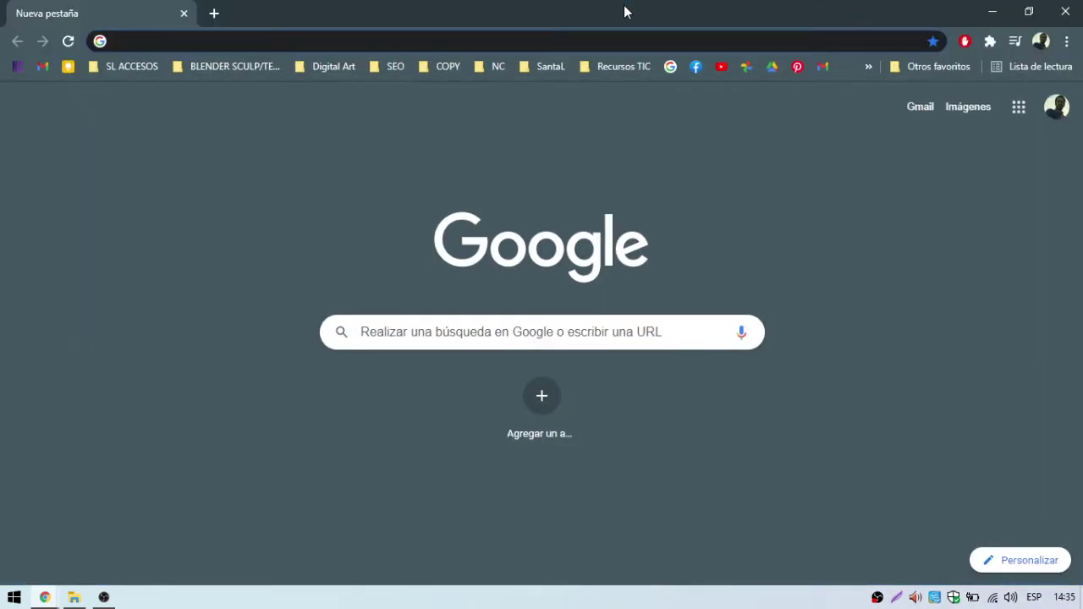
type("krit")
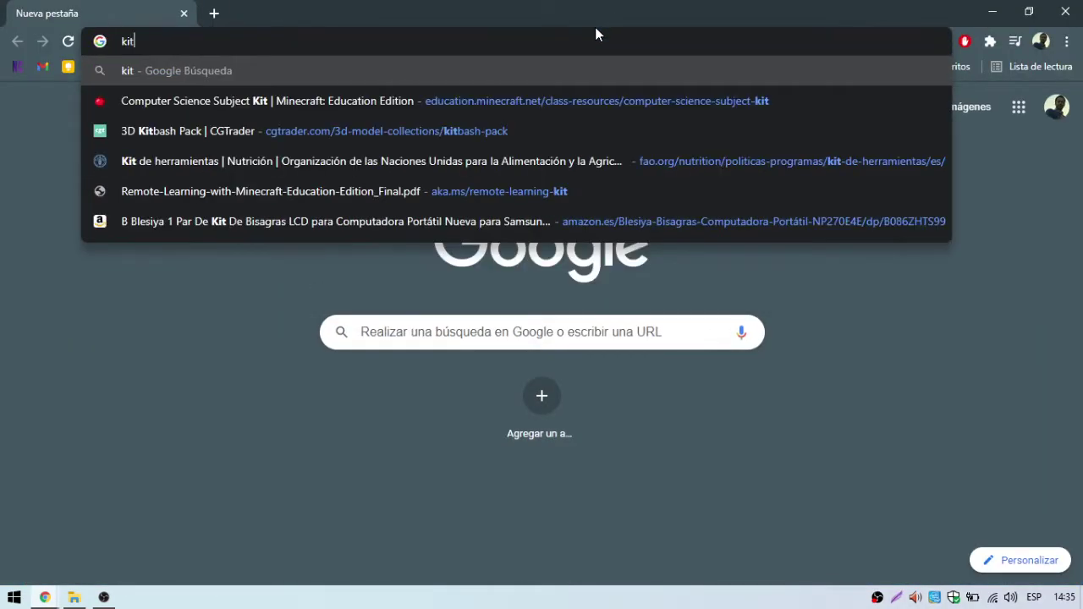
key("BackSpace")
key("BackSpace")
type("rita logo")
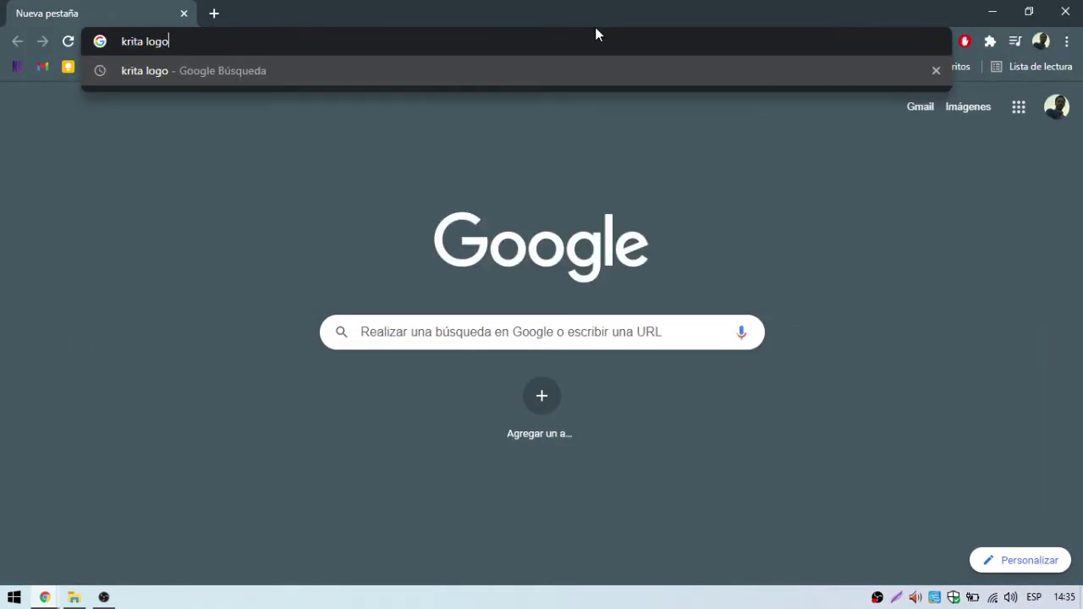
key("Delete")
key("Return")
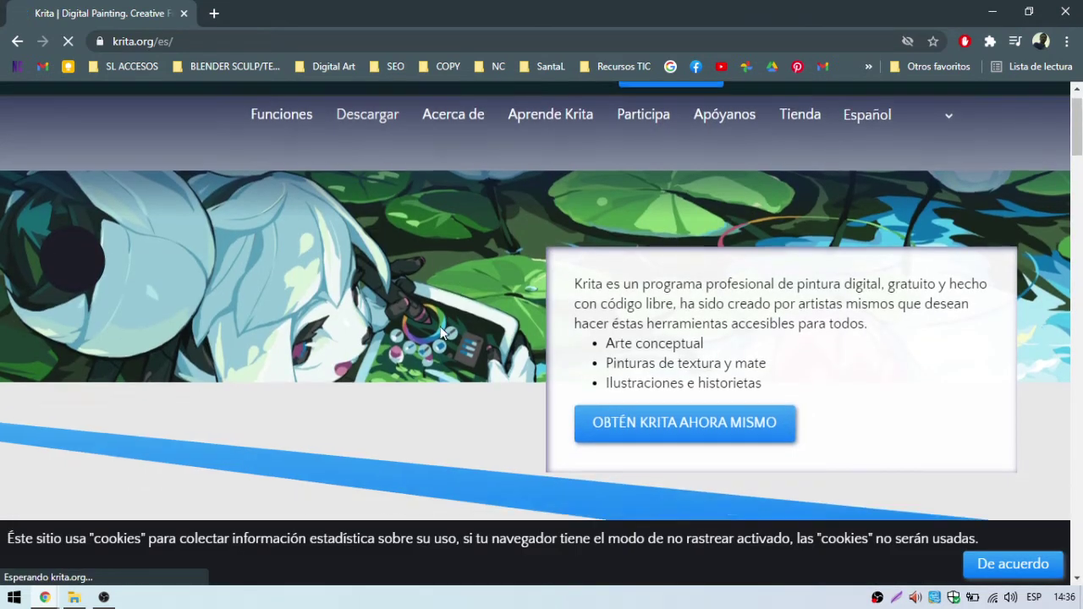
Go to the krita.org download page for Krita 4.4.2, then bring up the Start menu
scroll(350, 319, "down", 5)
scroll(350, 319, "up", 5)
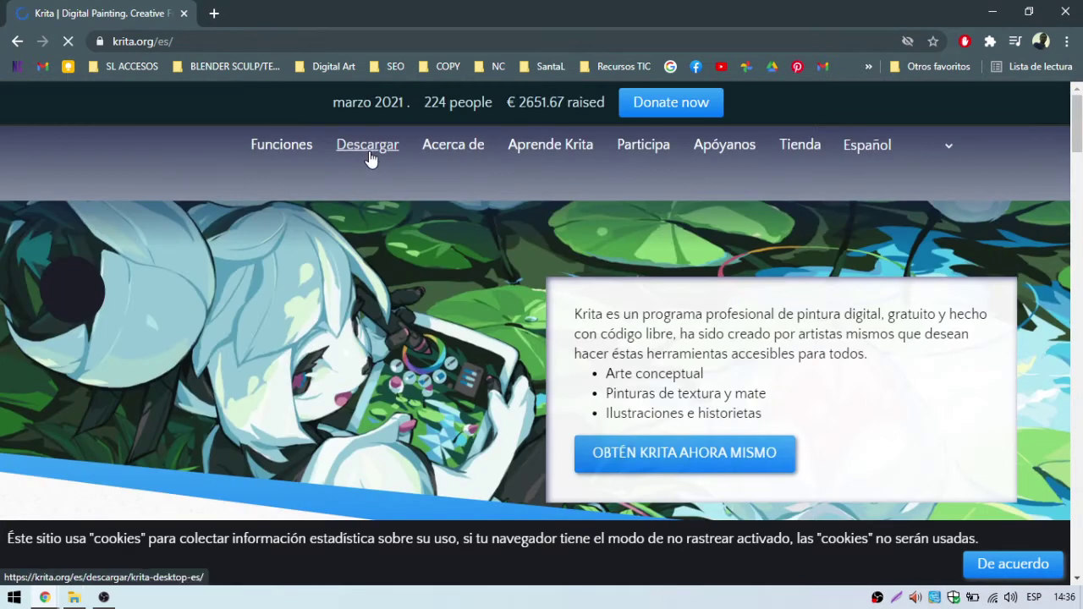
left_click(368, 142)
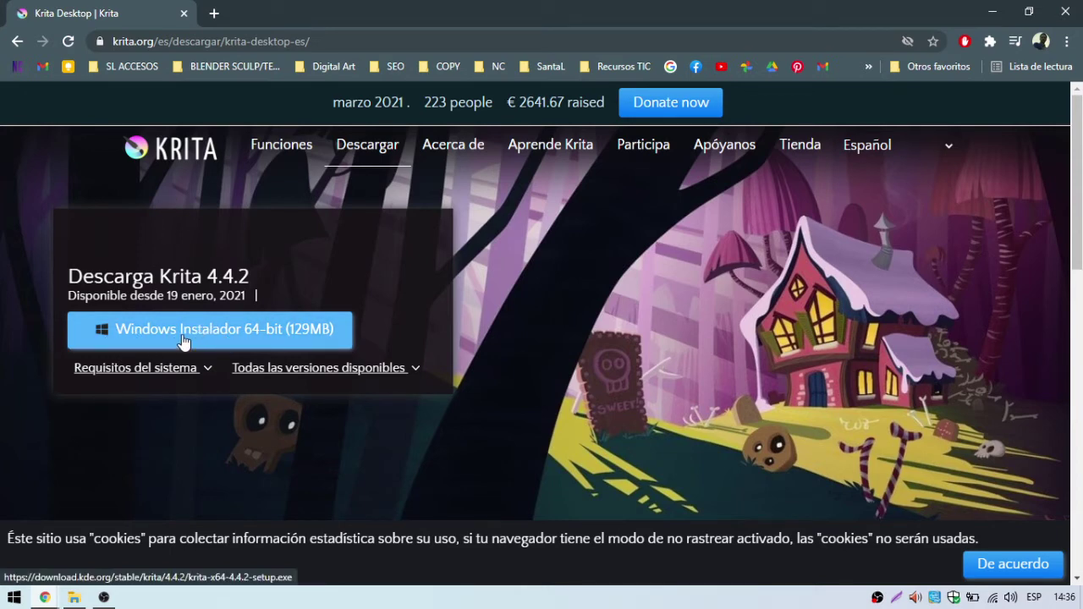
left_click(14, 597)
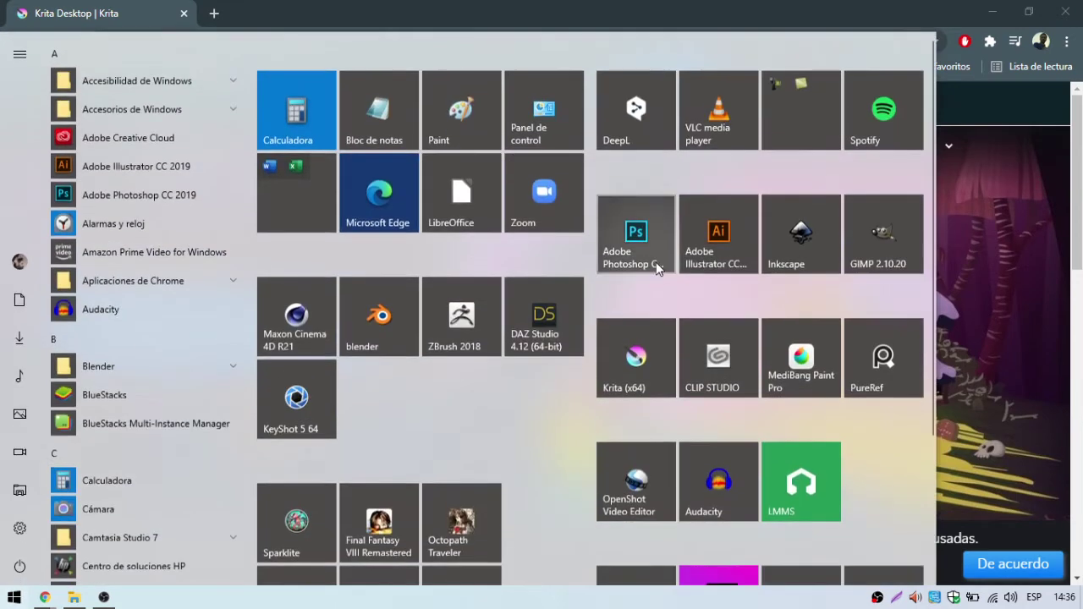
Launch Krita (x64) from the Start menu and scroll down the Krita download page
left_click(657, 335)
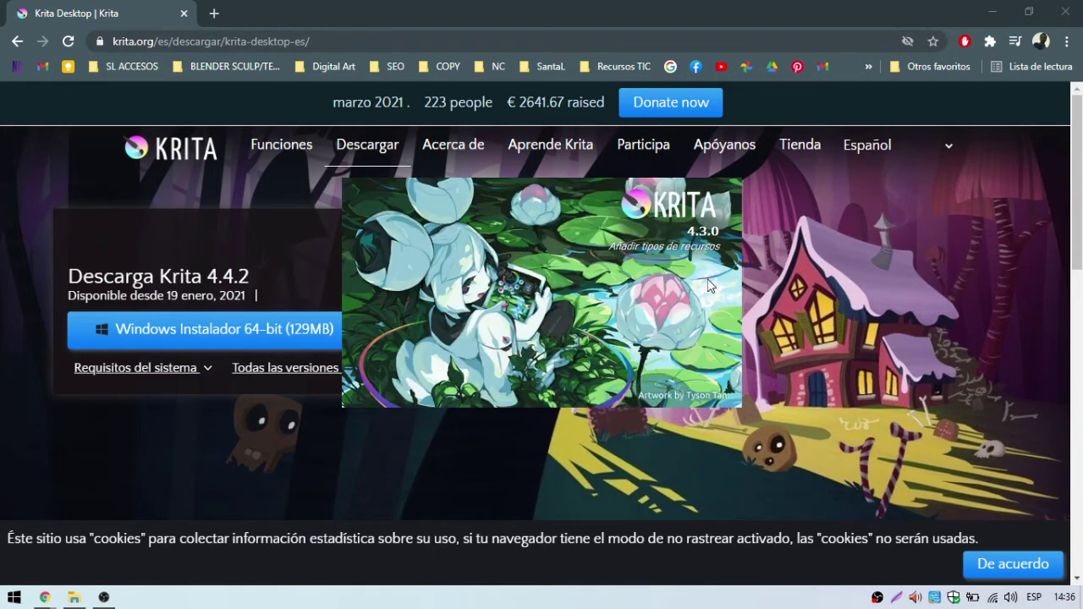
left_click_drag(1079, 209, 1062, 478)
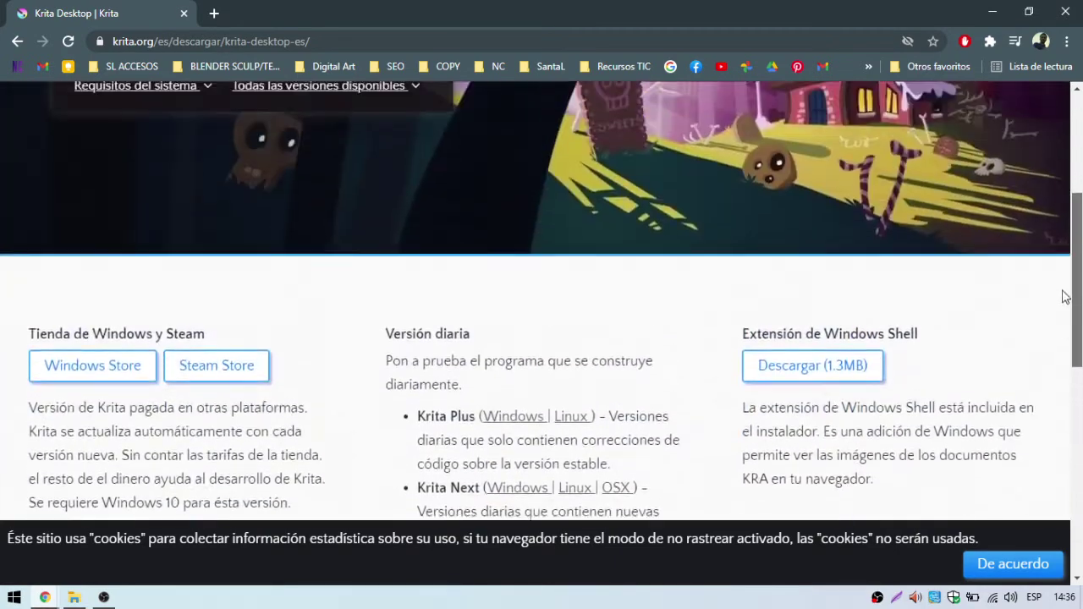
Scroll back to the top of the Krita download page and minimize Chrome
left_click_drag(1063, 478, 1063, 176)
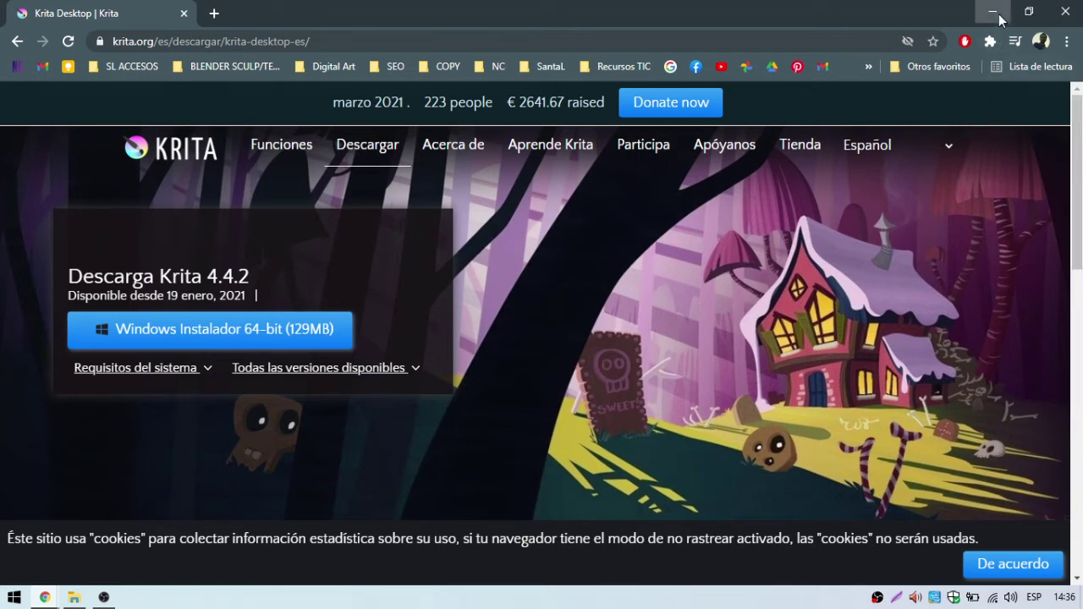
left_click(999, 17)
Choose the Default layout under Ventana > Espacio de trabajo
left_click(112, 119)
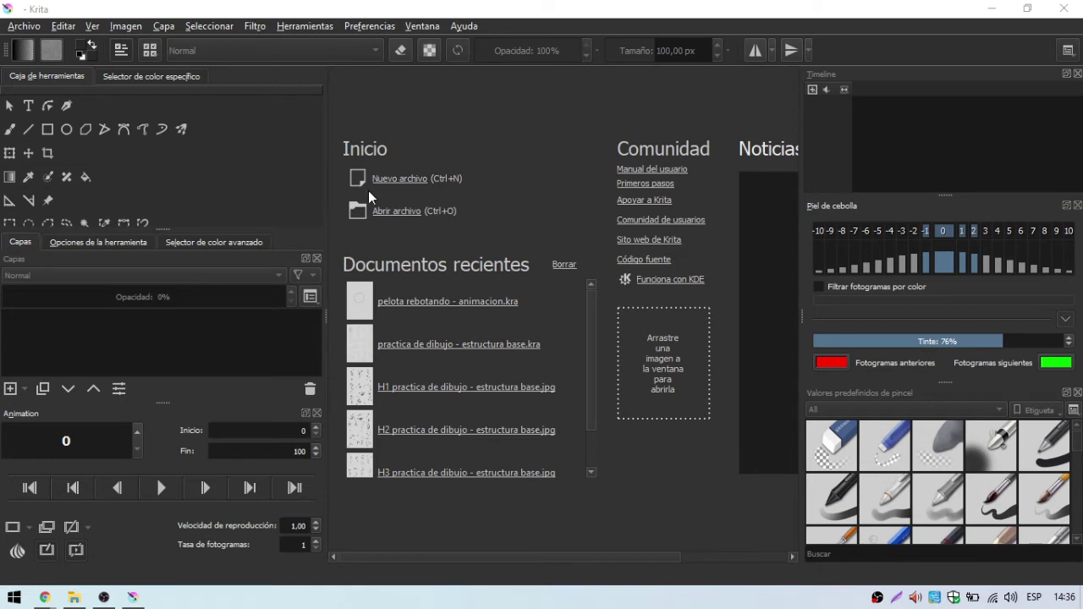
left_click(421, 28)
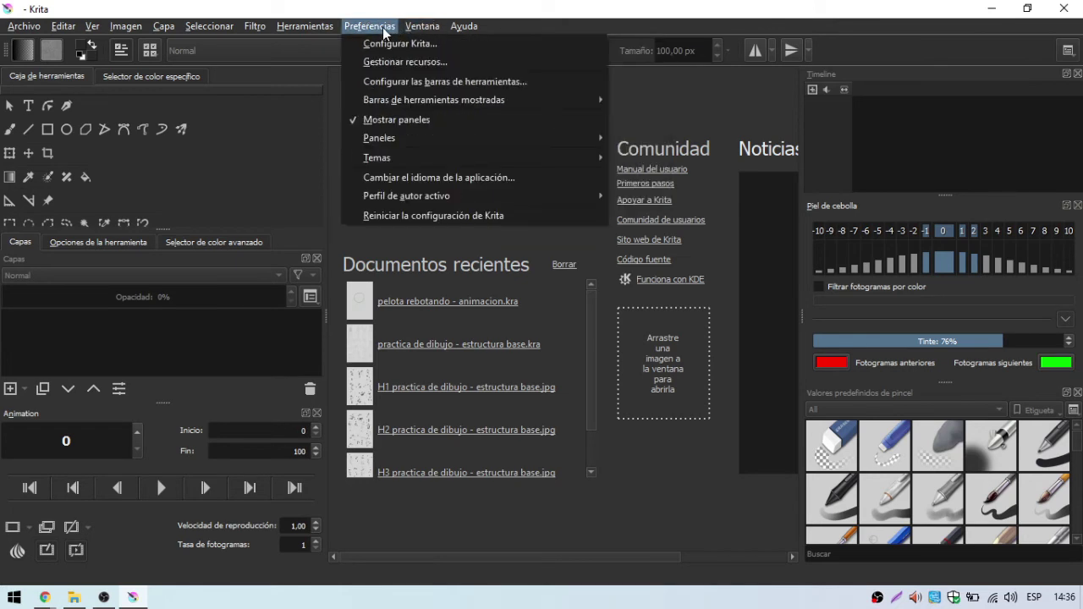
left_click(373, 30)
left_click(423, 26)
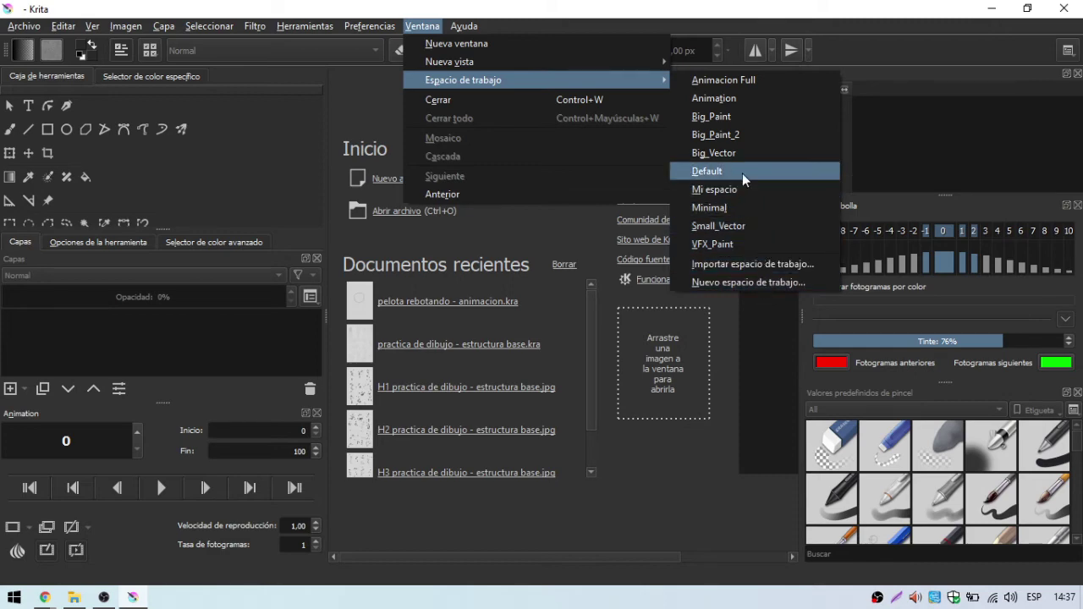
left_click(741, 172)
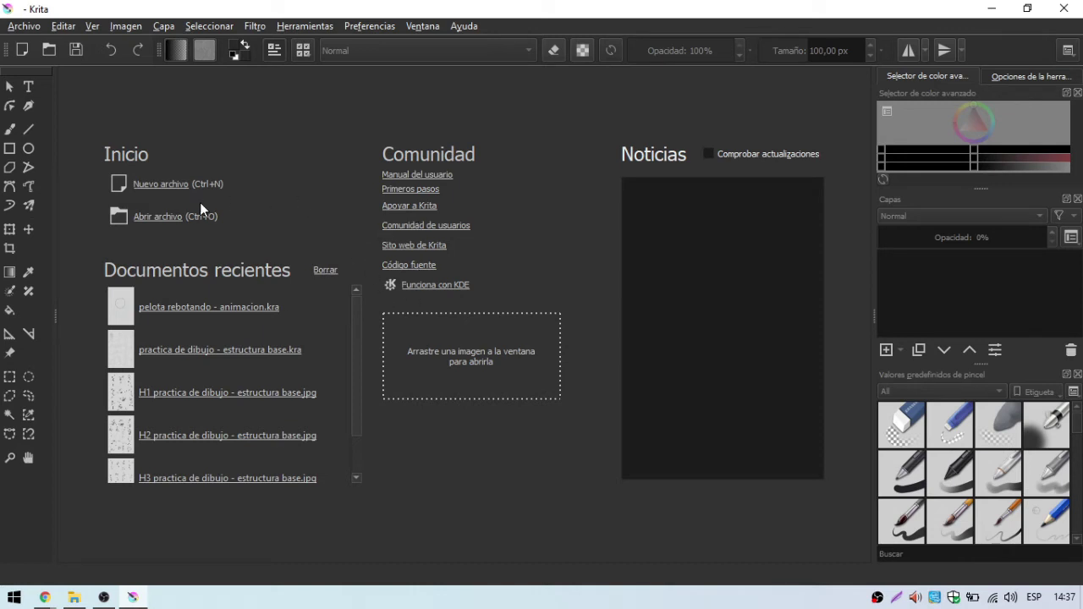
Start a new Krita document and choose the A4 (300 ppi) preset
left_click(24, 27)
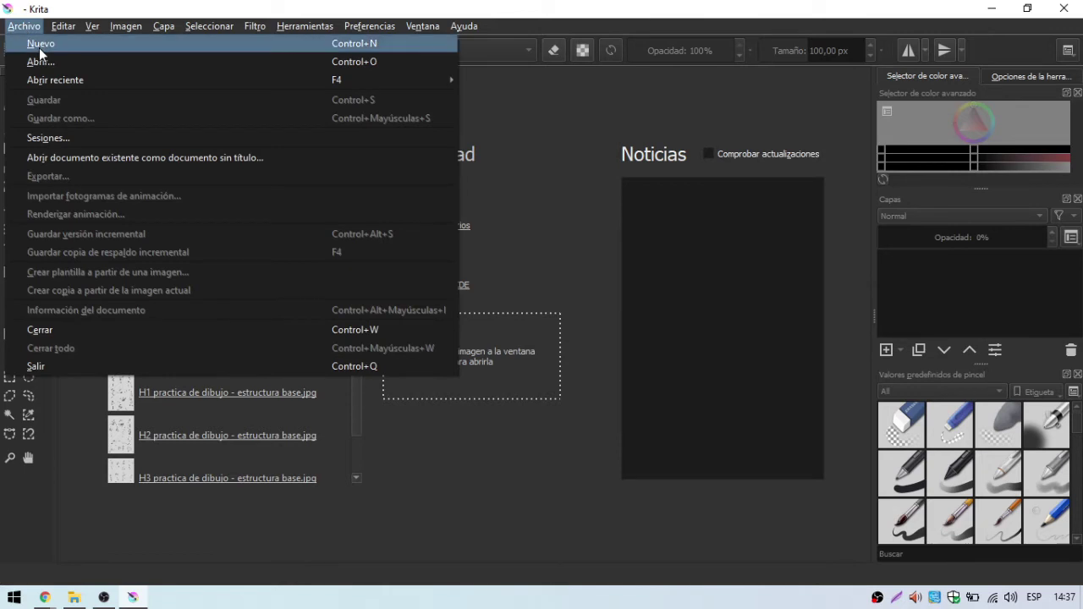
left_click(73, 27)
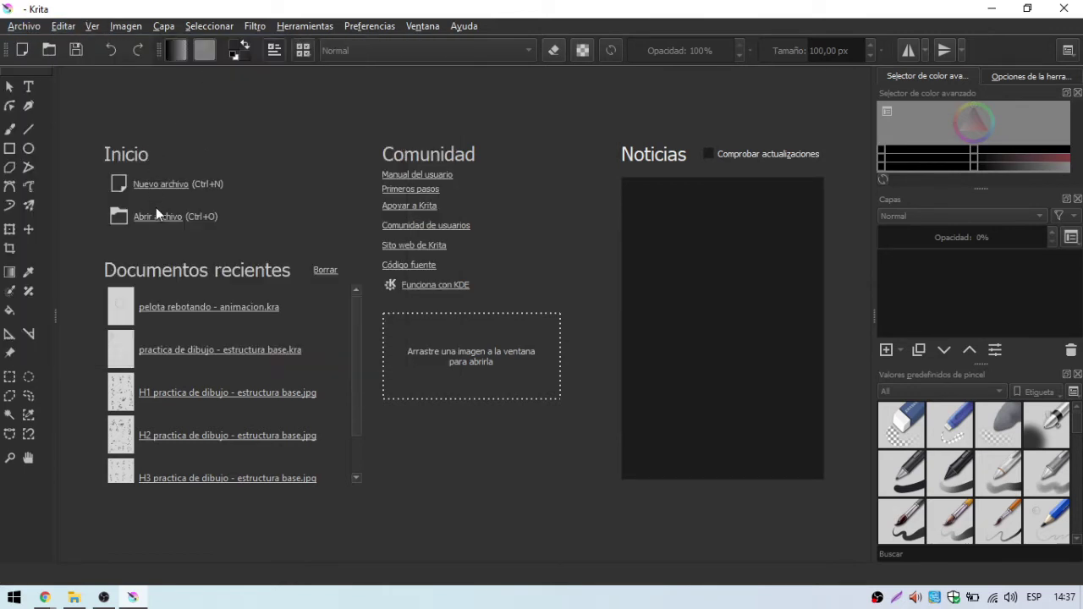
left_click(31, 27)
key("Escape")
key("ctrl+n")
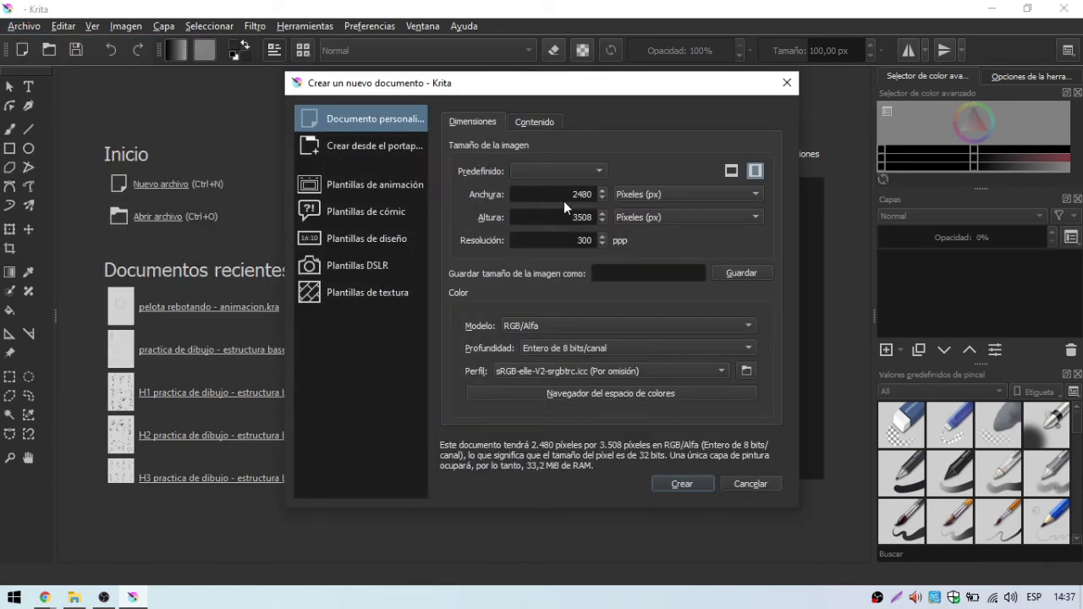
left_click(542, 170)
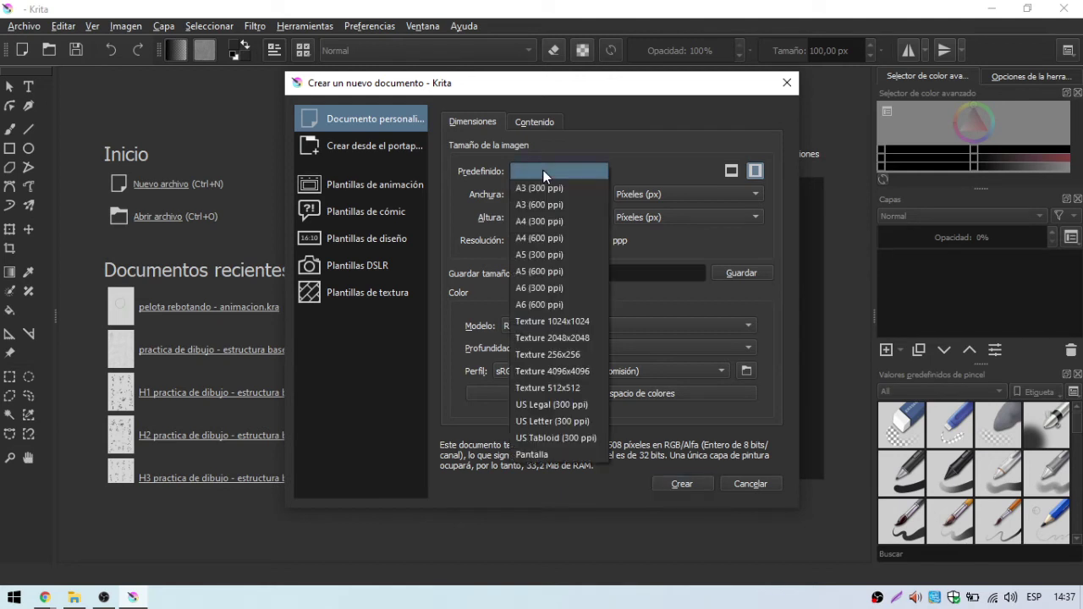
left_click(540, 221)
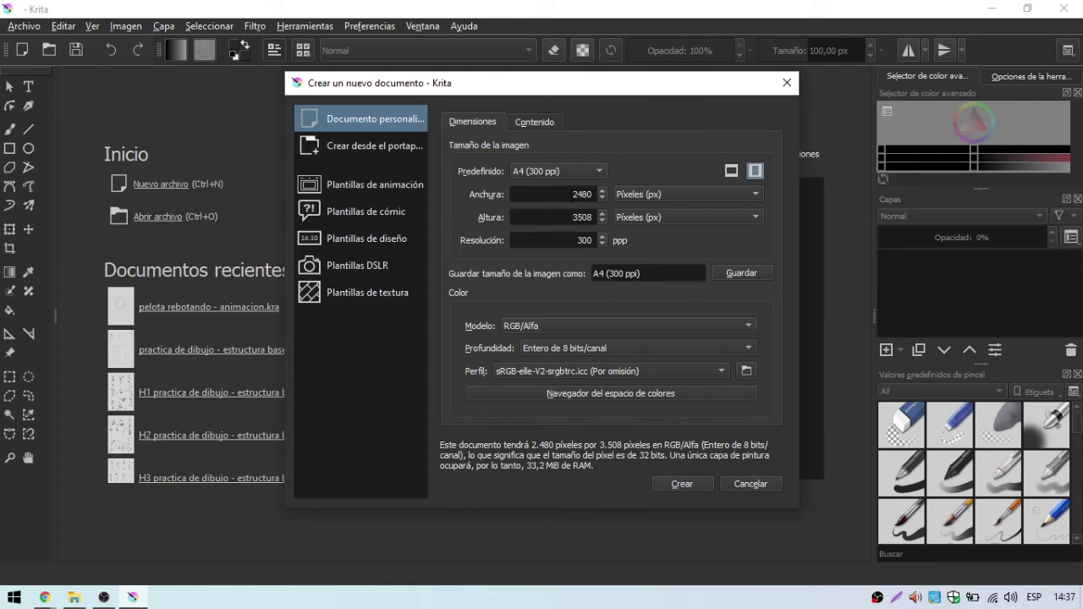
Confirm 2480 × 3508 px at 300 ppi in portrait orientation and create the document
double_click(581, 194)
double_click(569, 218)
double_click(582, 240)
left_click(572, 170)
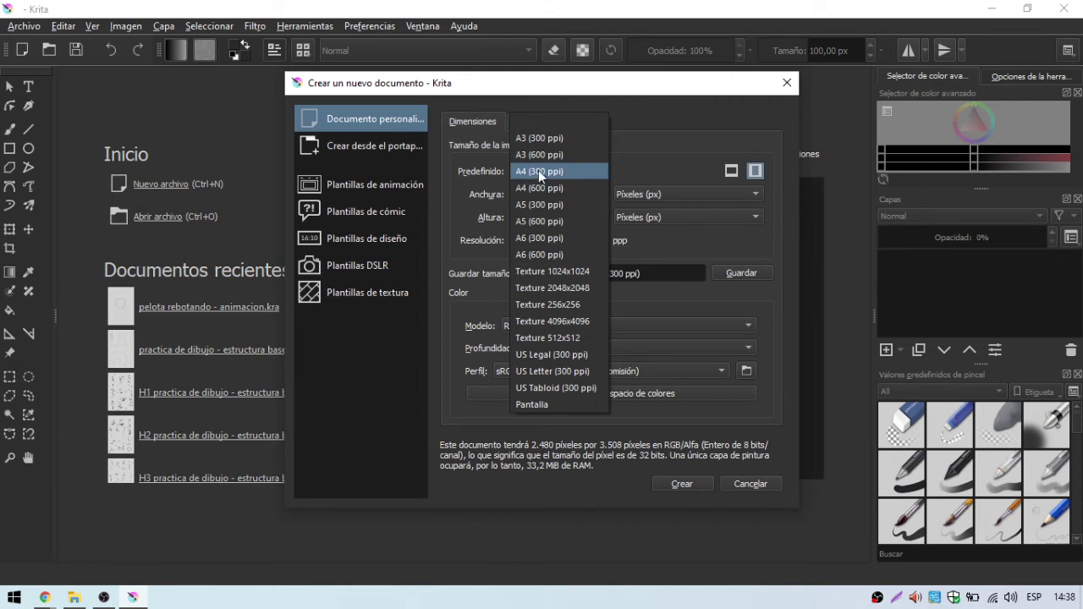
left_click(541, 174)
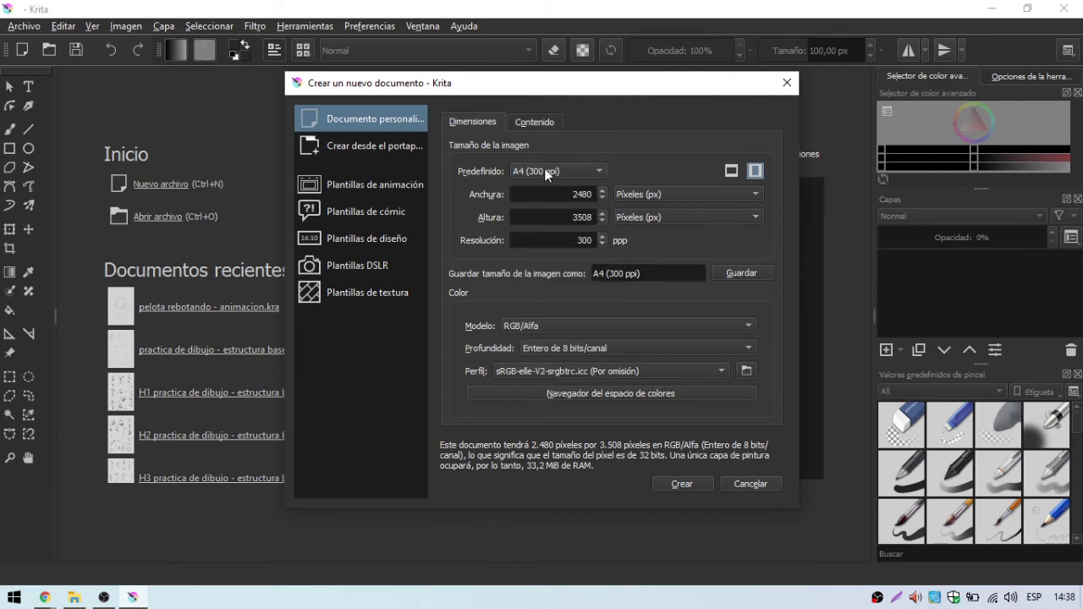
left_click(730, 171)
left_click(755, 172)
left_click(682, 484)
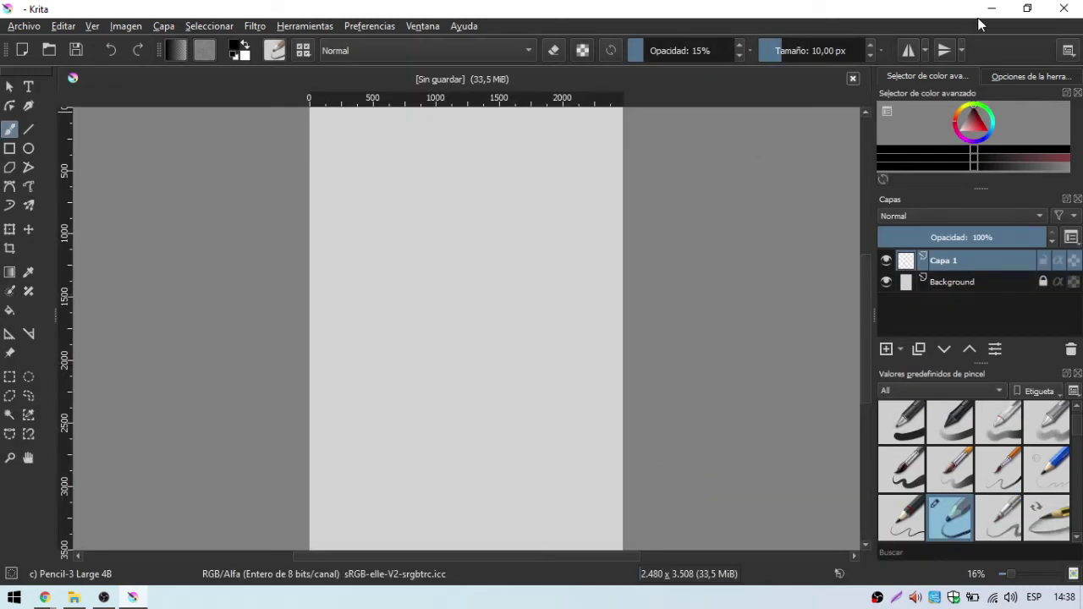
Drag Dibujo Digital.jpg from the desktop into Krita as a new layer, then re-maximize Krita
left_click(1026, 8)
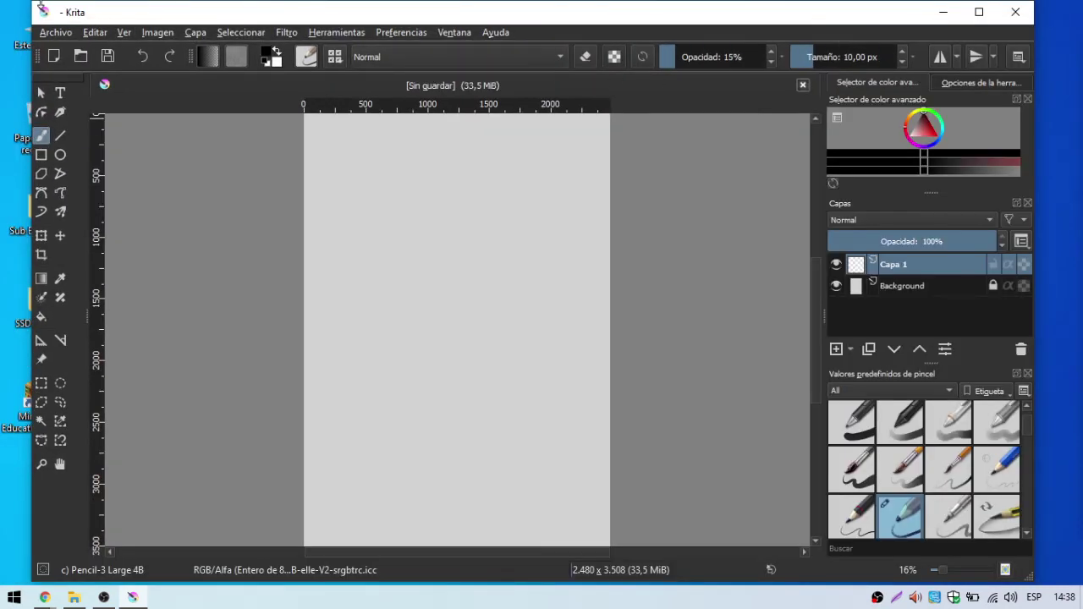
mouse_move(33, 1)
left_mouse_down()
mouse_move(100, 19)
mouse_move(150, 17)
left_mouse_up()
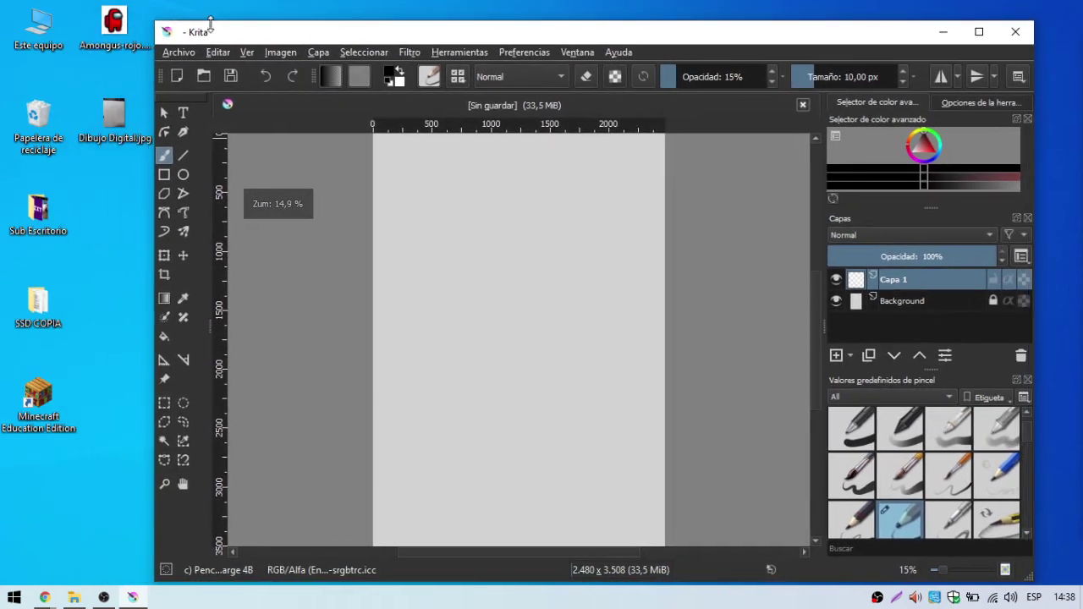
left_click_drag(242, 33, 273, 40)
left_click_drag(114, 117, 518, 294)
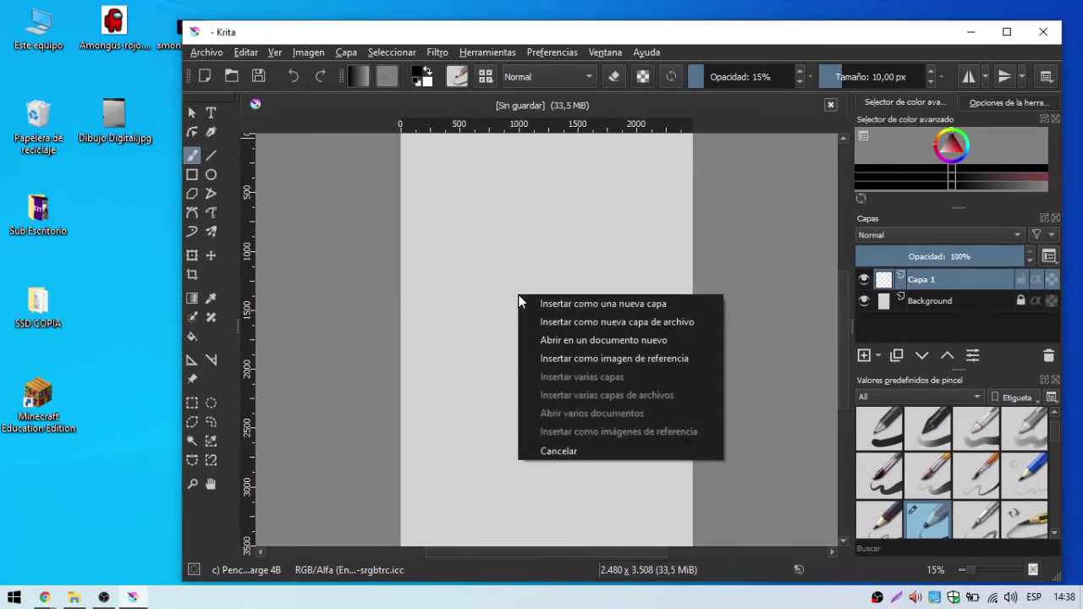
left_click(583, 303)
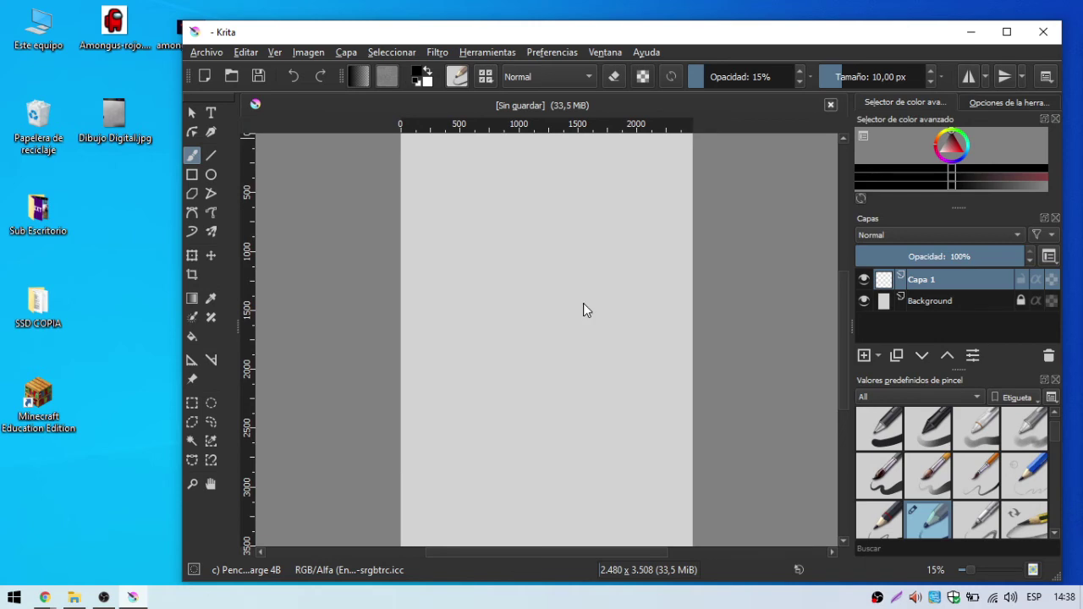
left_click(1009, 34)
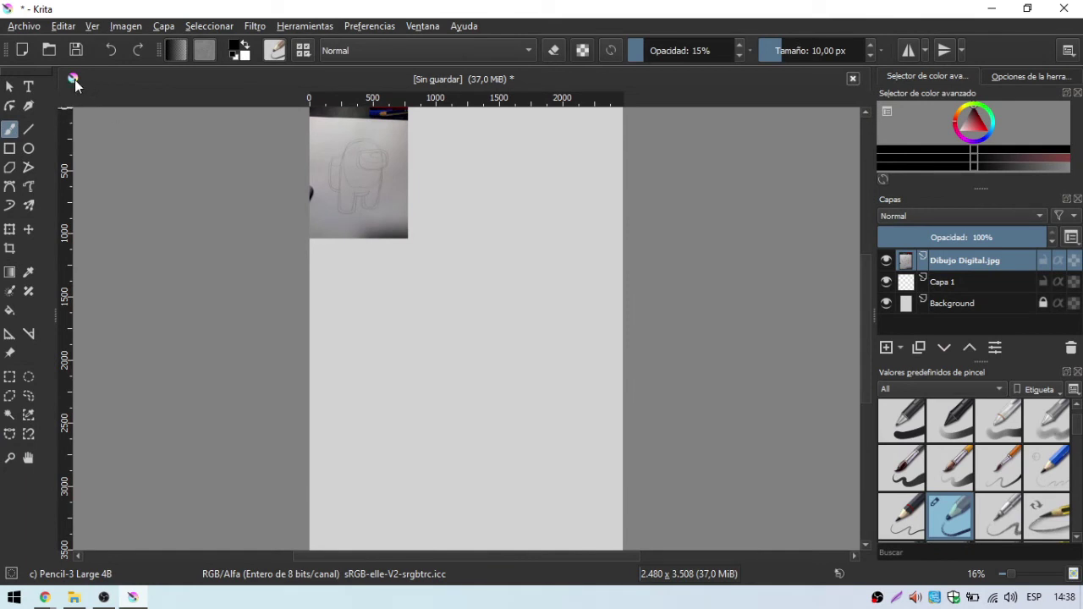
Centre the sketch photo on the page with the Move tool
left_click(10, 89)
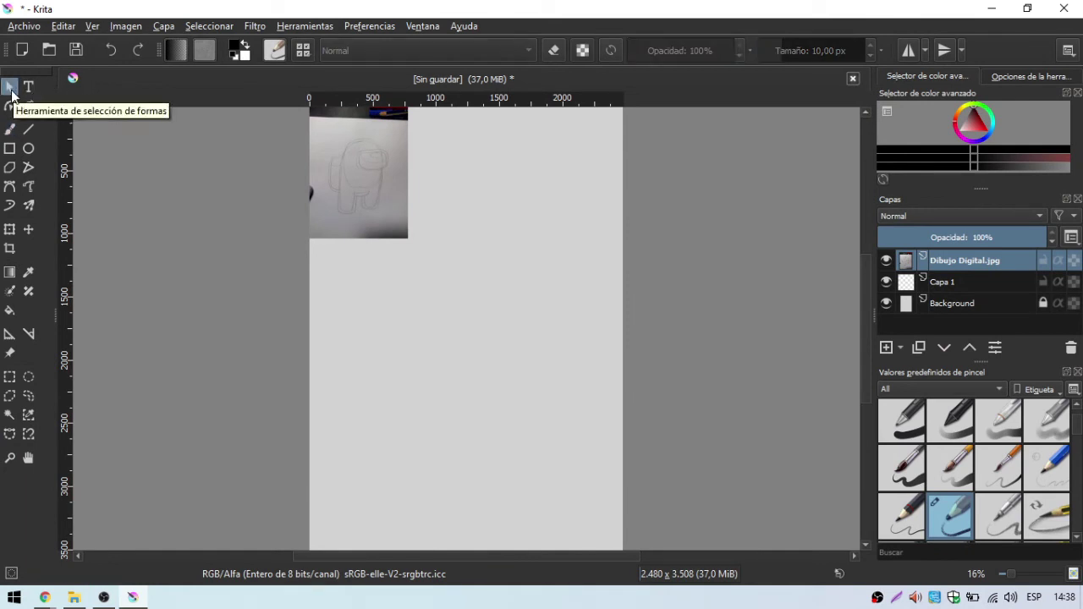
left_click(375, 190)
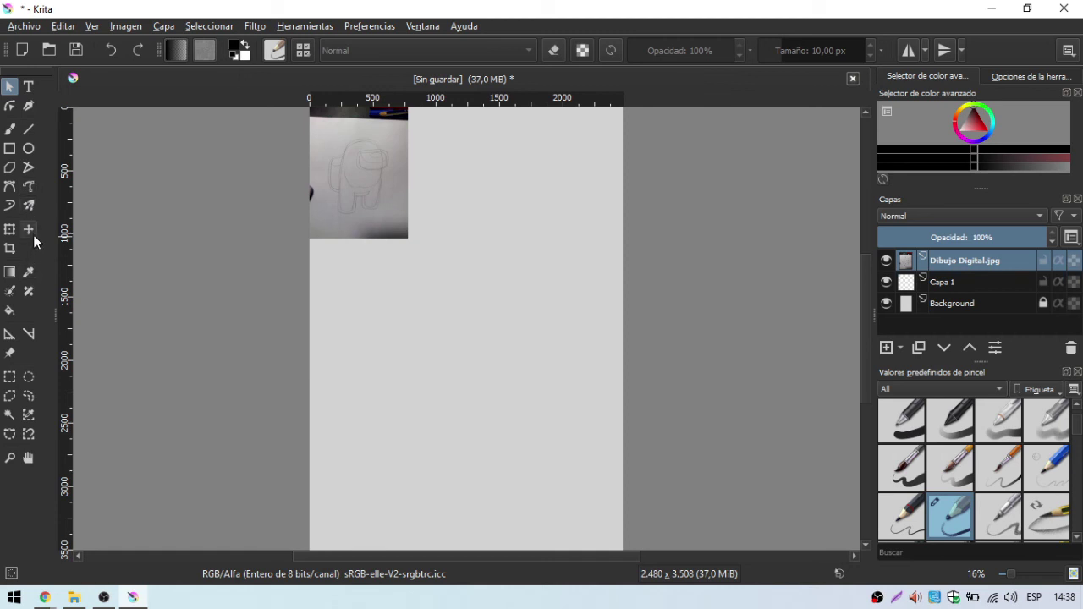
left_click(30, 230)
left_click_drag(331, 191, 416, 309)
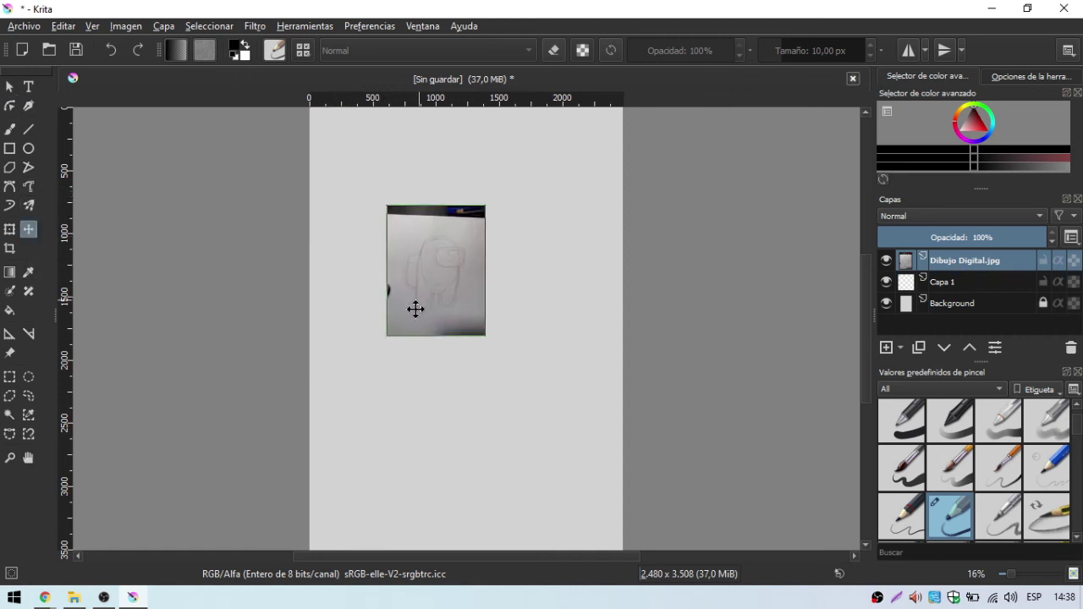
Scale the photo with the Transform tool until it fills most of the A4 page
left_click(9, 230)
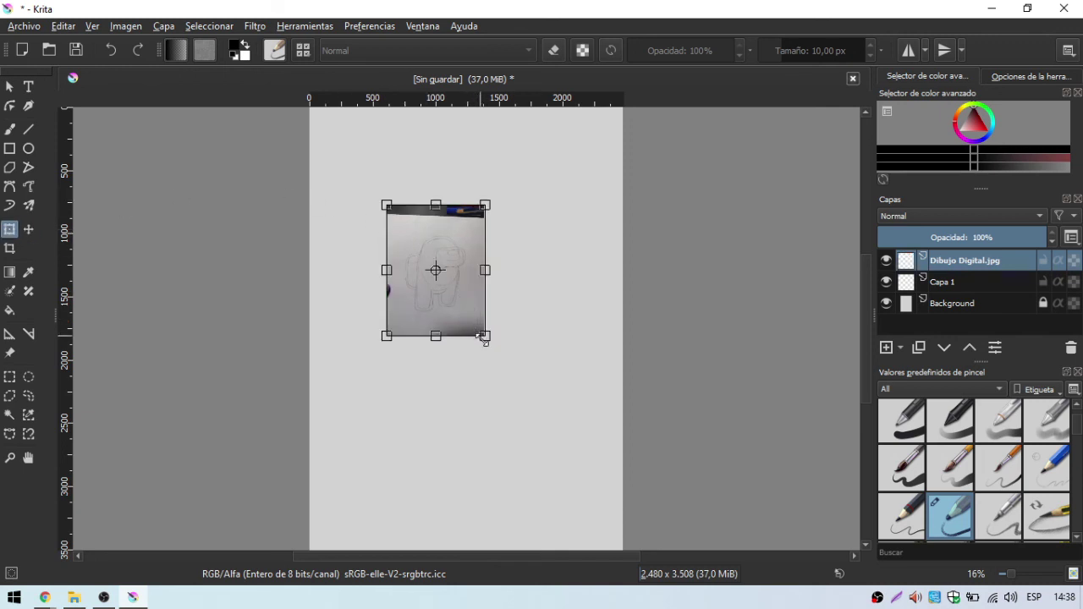
left_click_drag(484, 335, 622, 520)
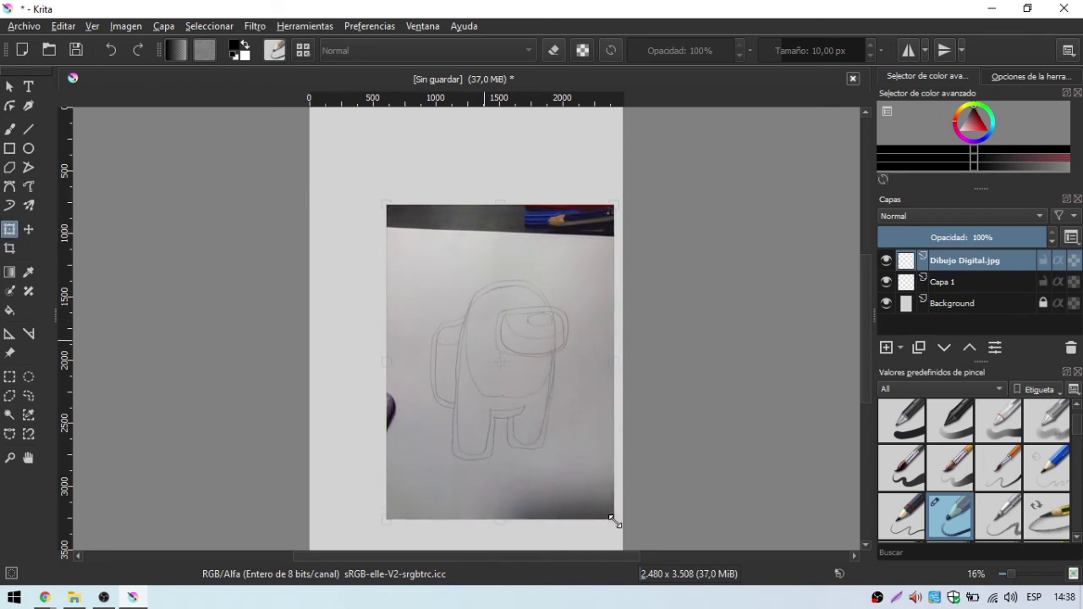
left_click_drag(576, 476, 494, 372)
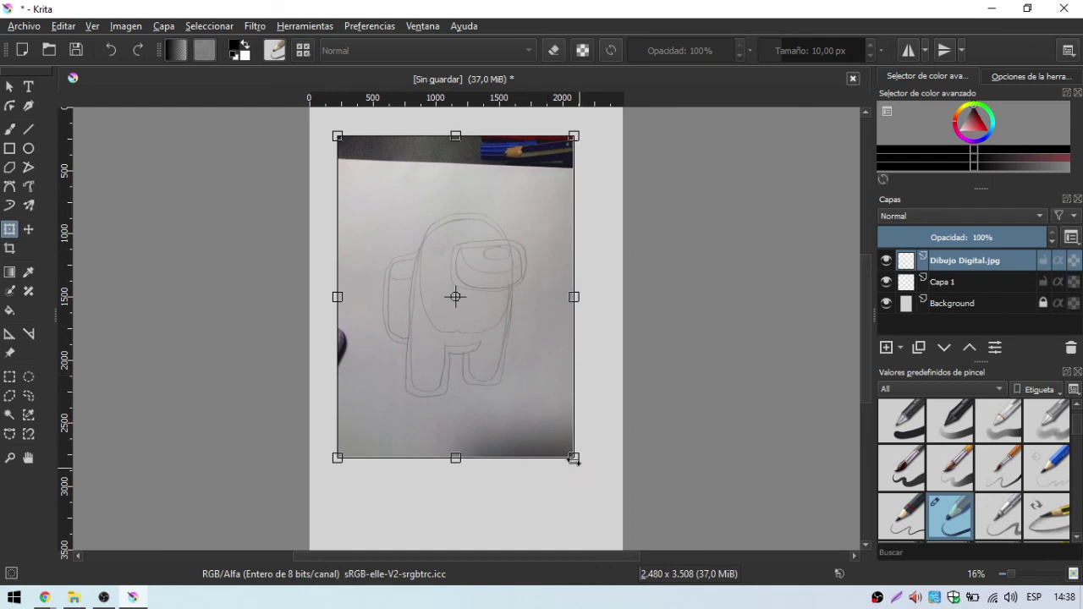
mouse_move(572, 455)
left_mouse_down()
mouse_move(607, 505)
mouse_move(561, 466)
left_mouse_up()
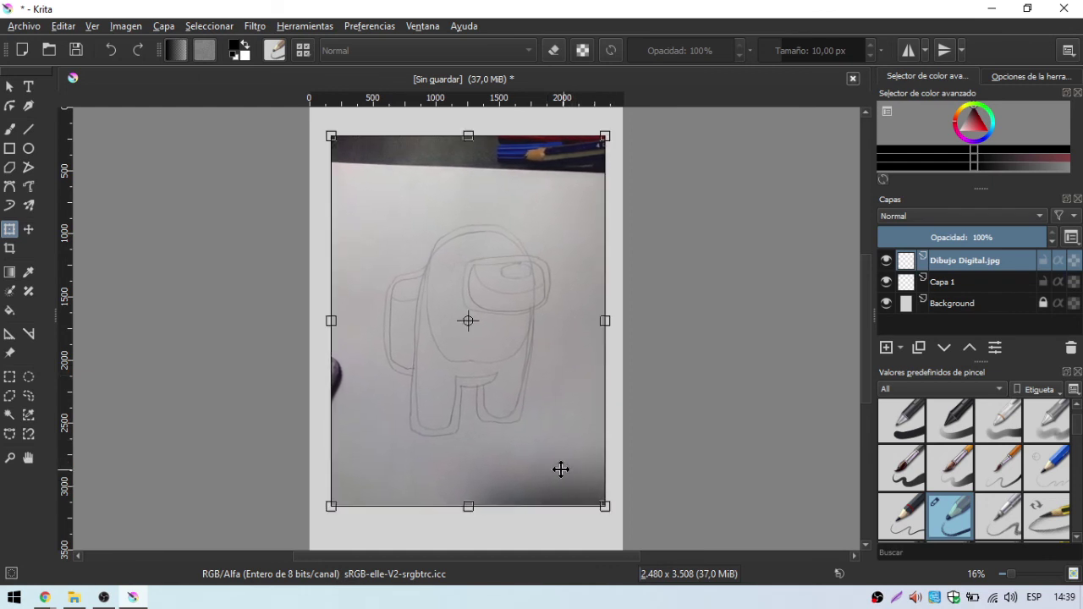
left_click(9, 86)
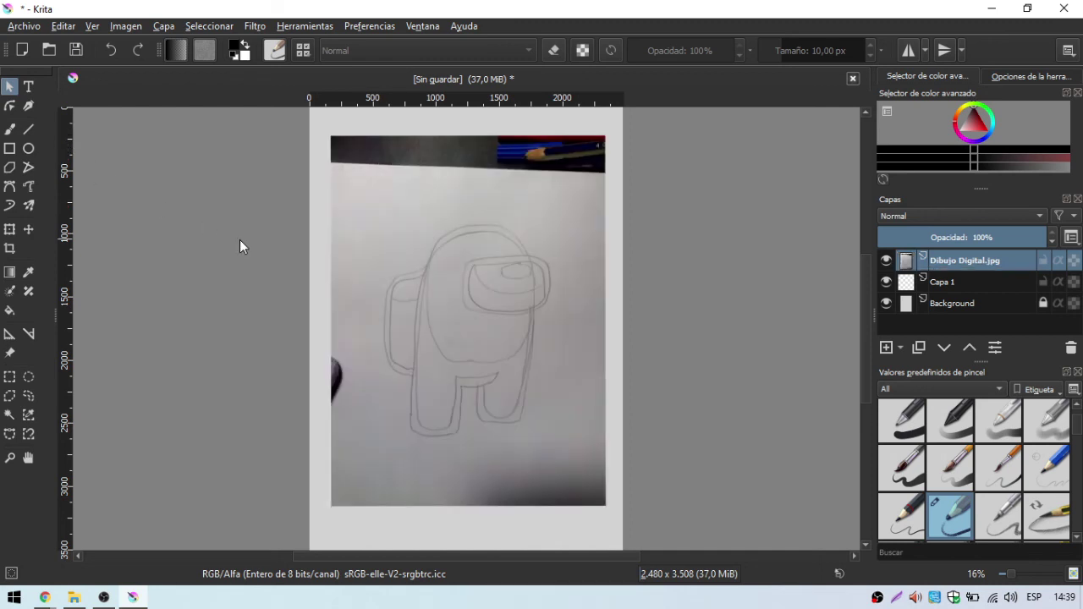
left_click(239, 239)
left_click(484, 373)
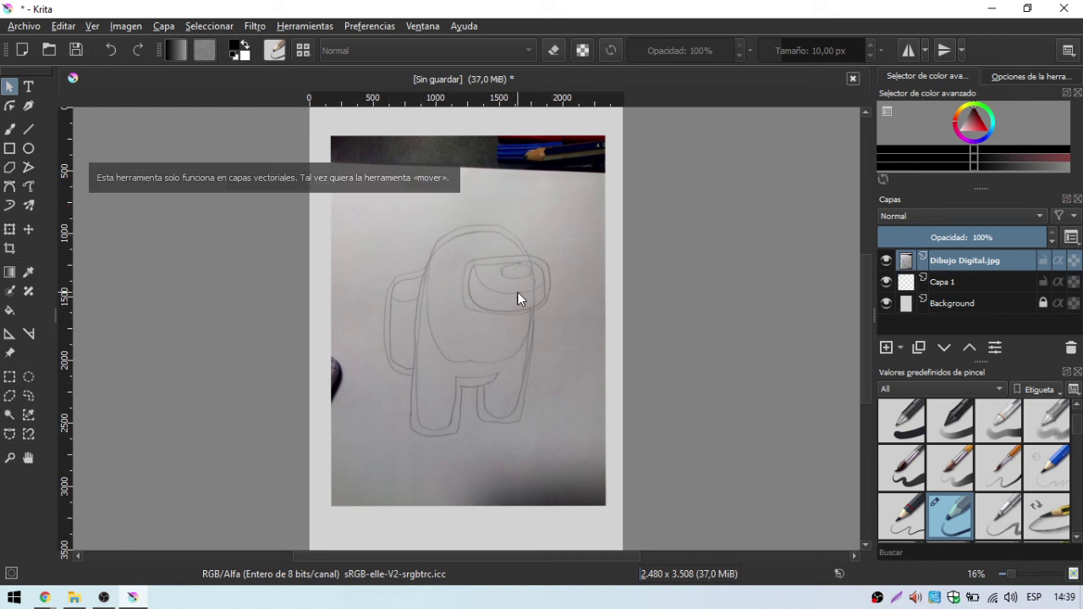